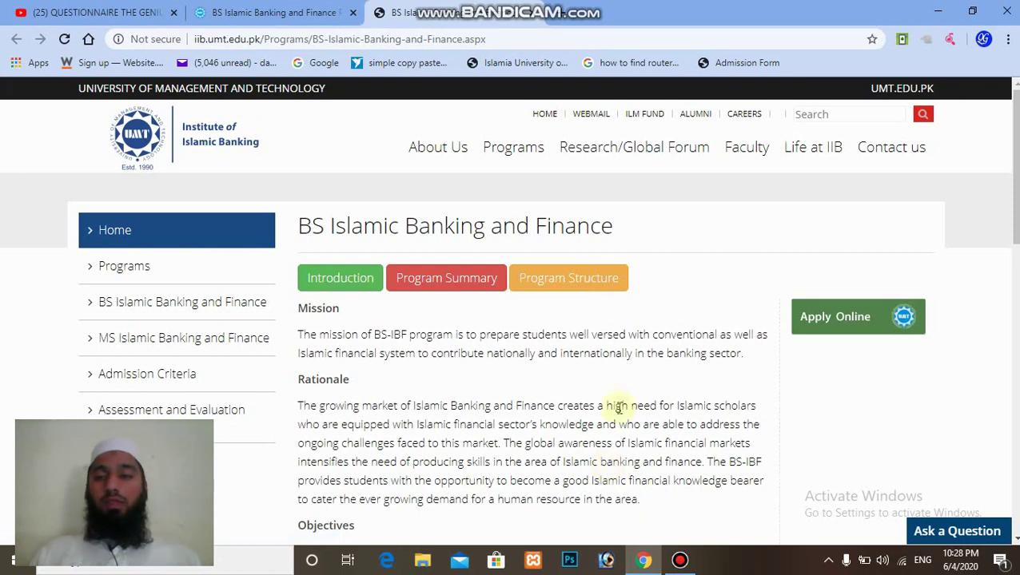
# Apply online from the BS-IBF program page and open the Create new account form.
pyautogui.click(270, 13)
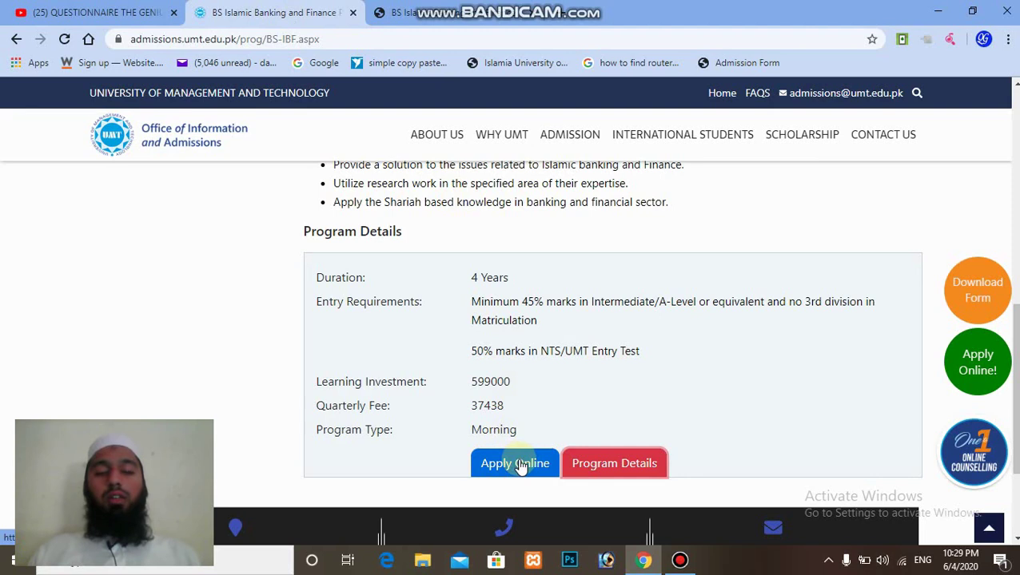
pyautogui.click(520, 464)
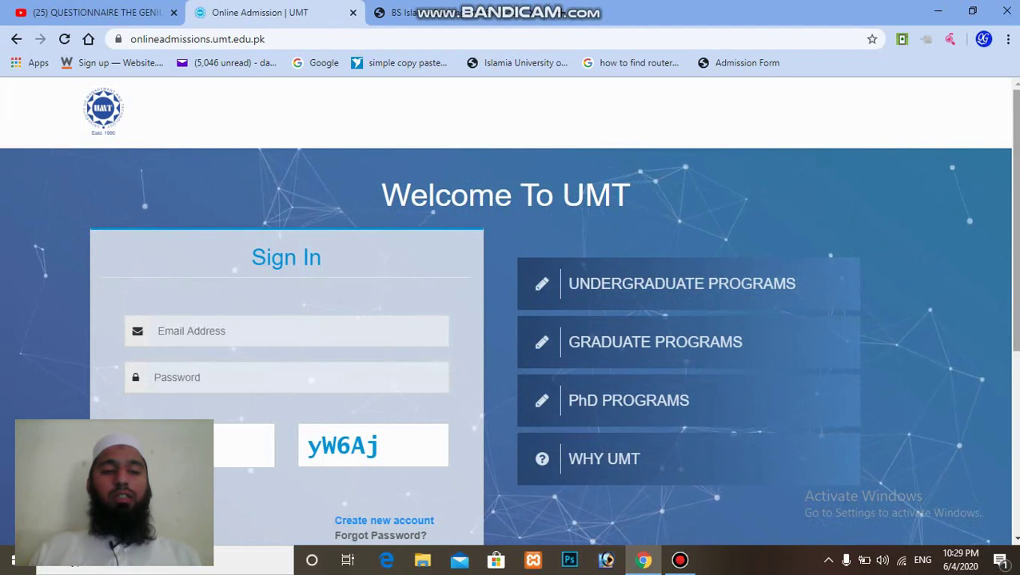
pyautogui.scroll(-1, 510, 310)
pyautogui.scroll(-1, 510, 311)
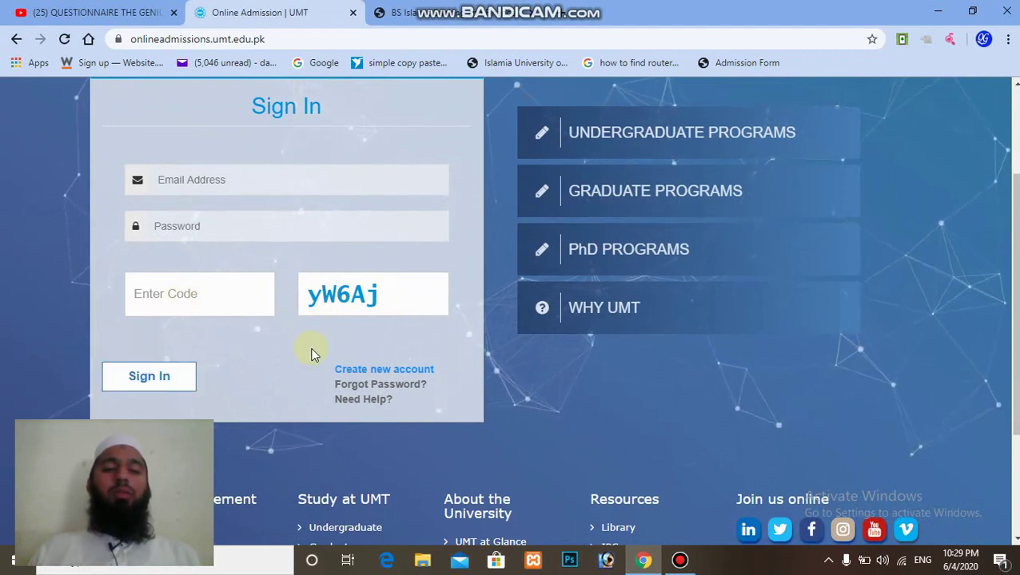
pyautogui.click(385, 376)
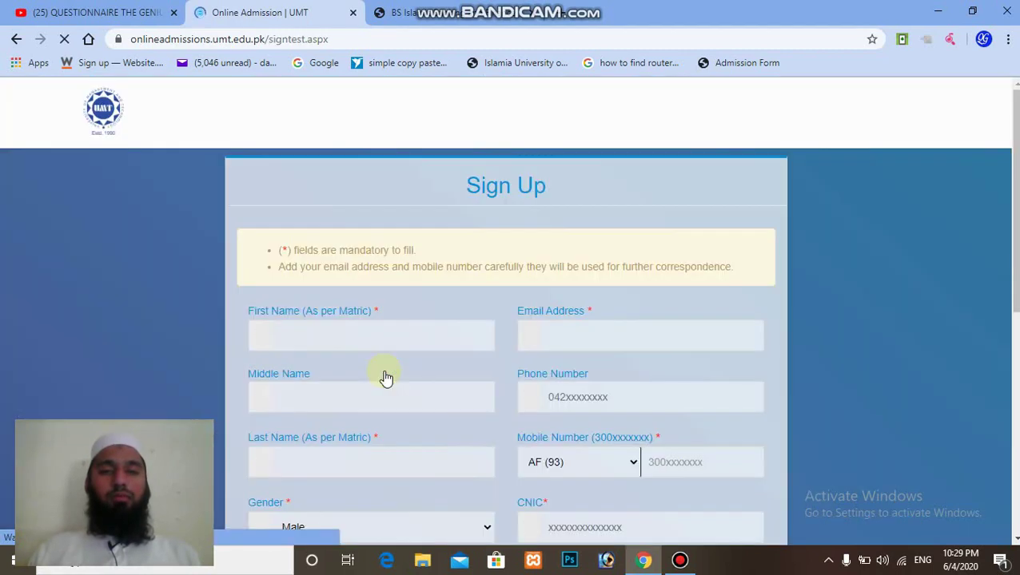
# Autofill the applicant's saved name, email and mobile number into the Sign Up form.
pyautogui.click(423, 339)
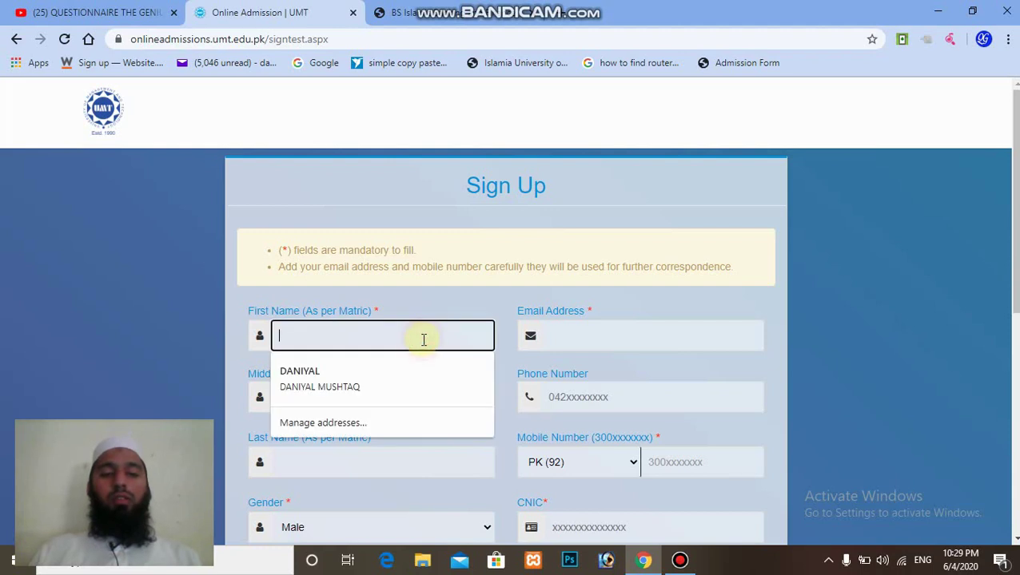
pyautogui.click(343, 375)
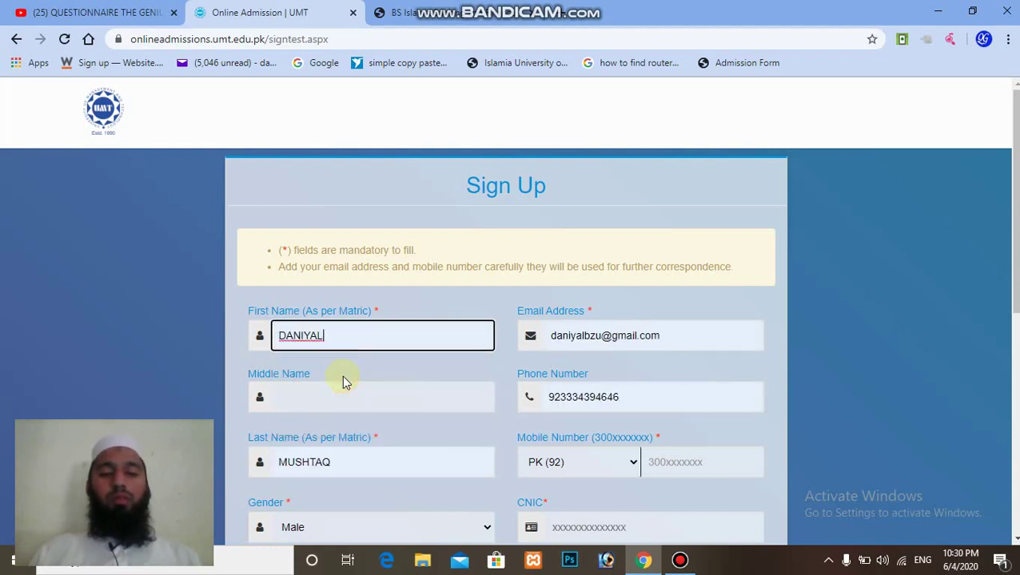
pyautogui.scroll(-2, 446, 233)
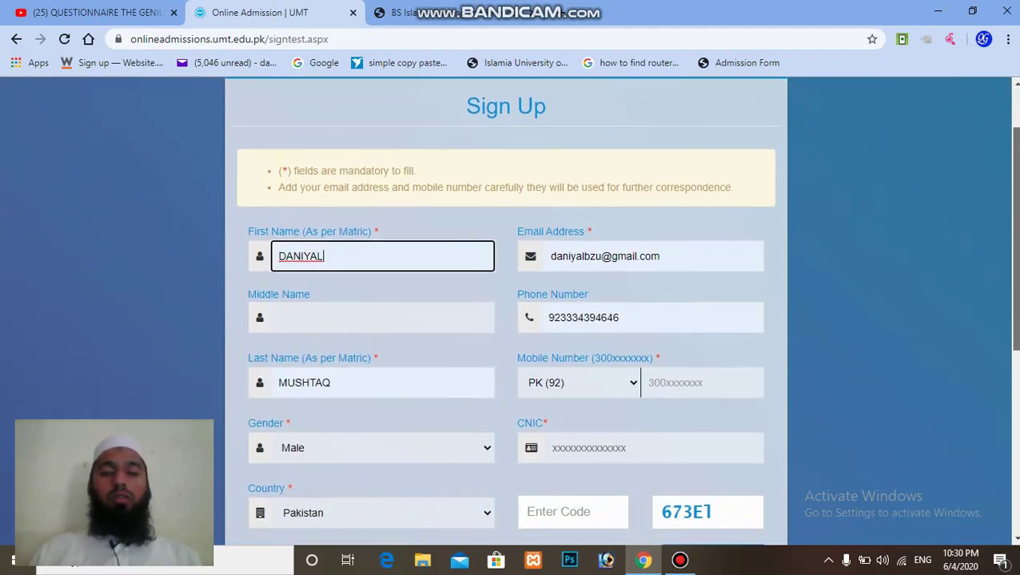
pyautogui.click(426, 251)
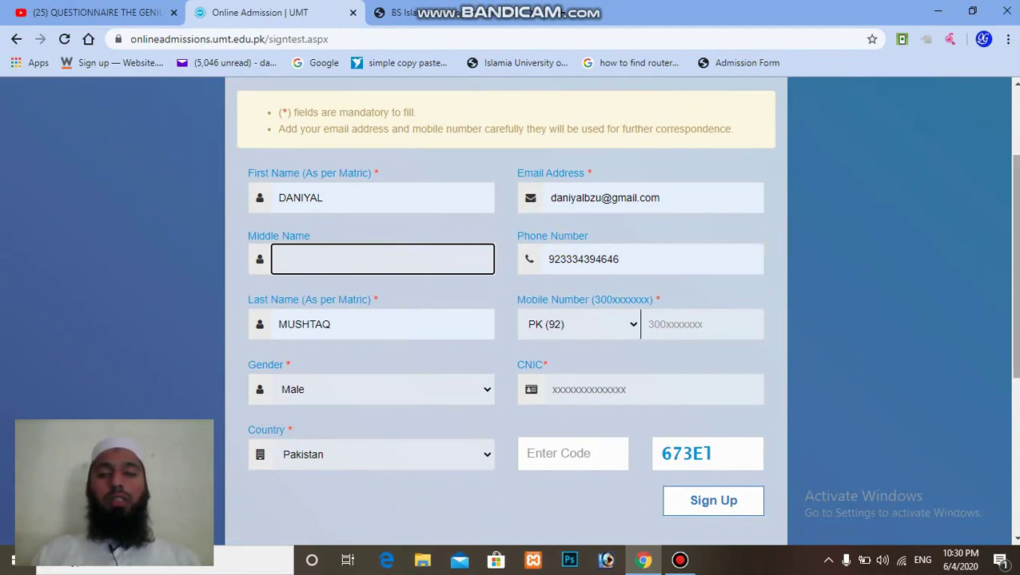
pyautogui.scroll(-1, 653, 266)
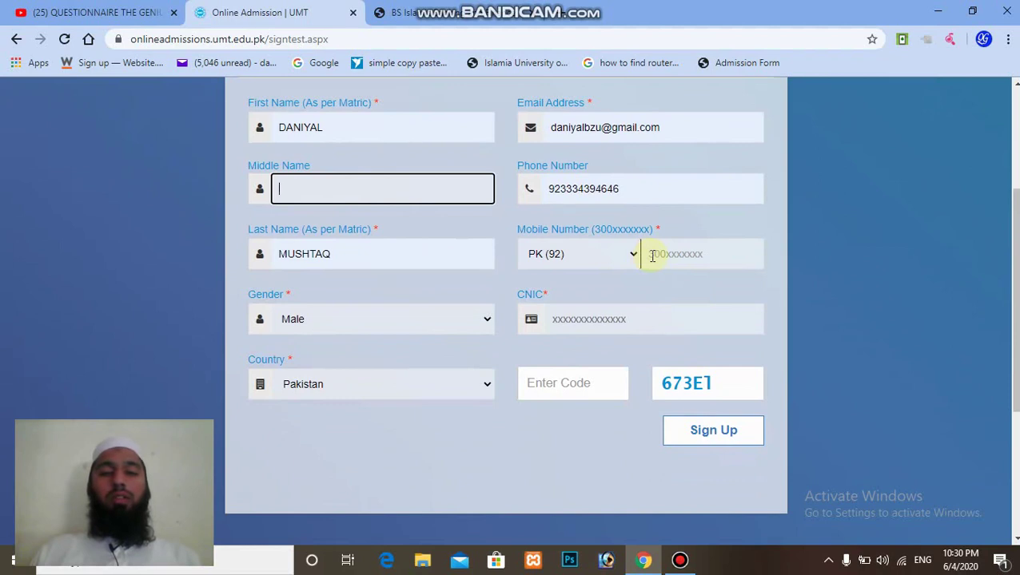
pyautogui.click(652, 255)
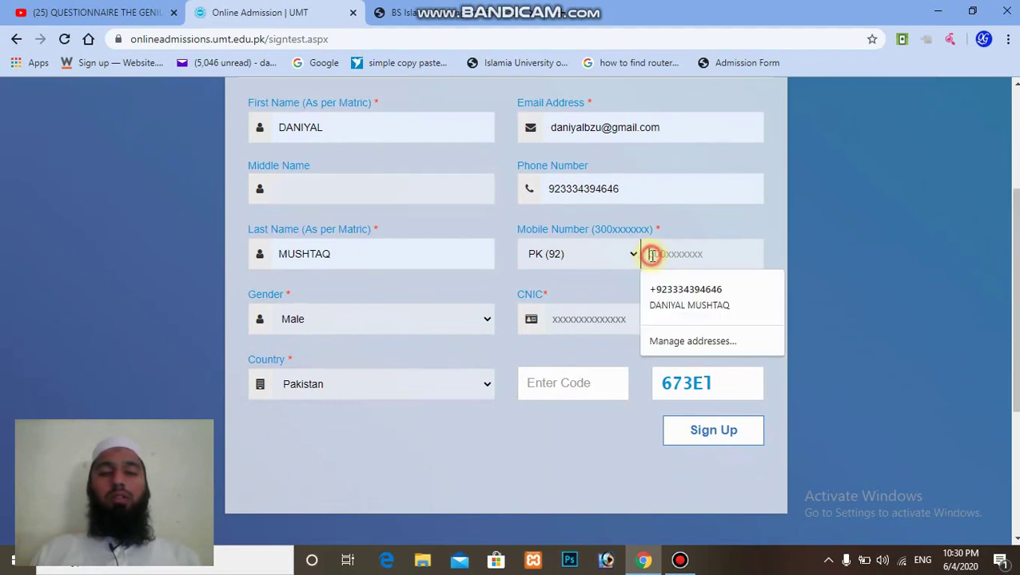
pyautogui.click(677, 289)
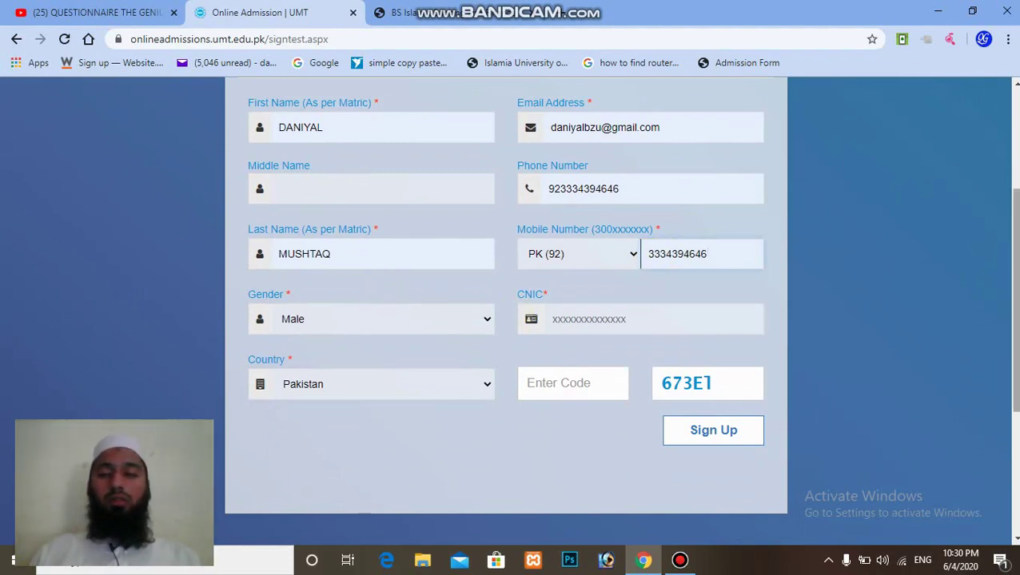
pyautogui.moveTo(1013, 296); pyautogui.dragTo(1013, 324)
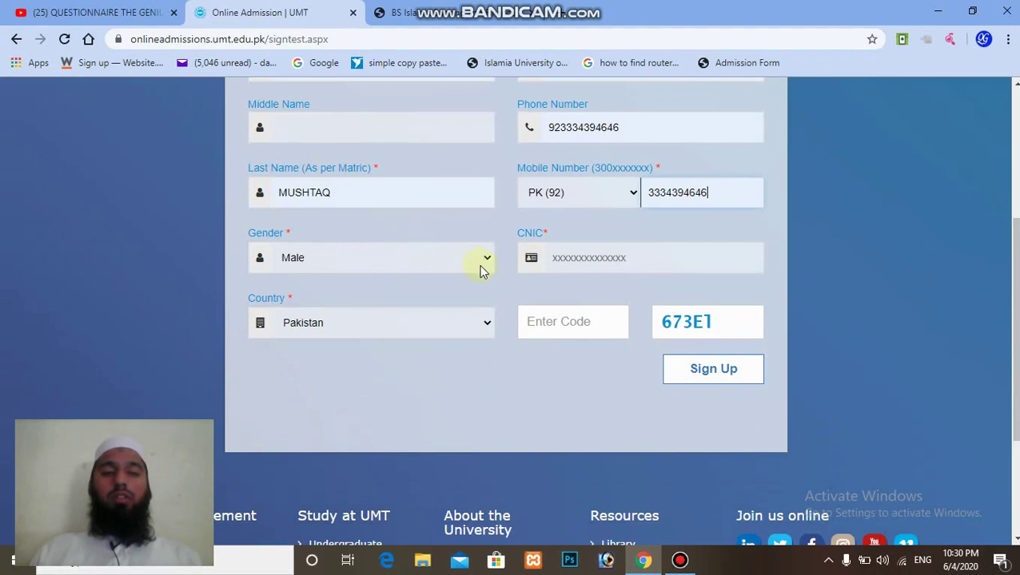
# Choose gender Male and country Pakistan, enter the CNIC and captcha code, and submit.
pyautogui.click(481, 270)
pyautogui.click(473, 283)
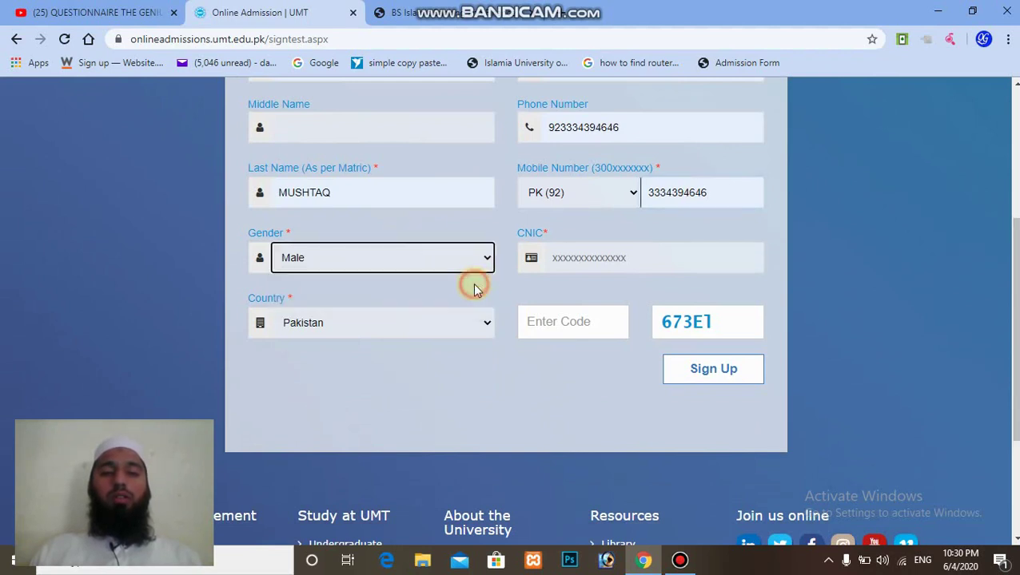
pyautogui.click(574, 260)
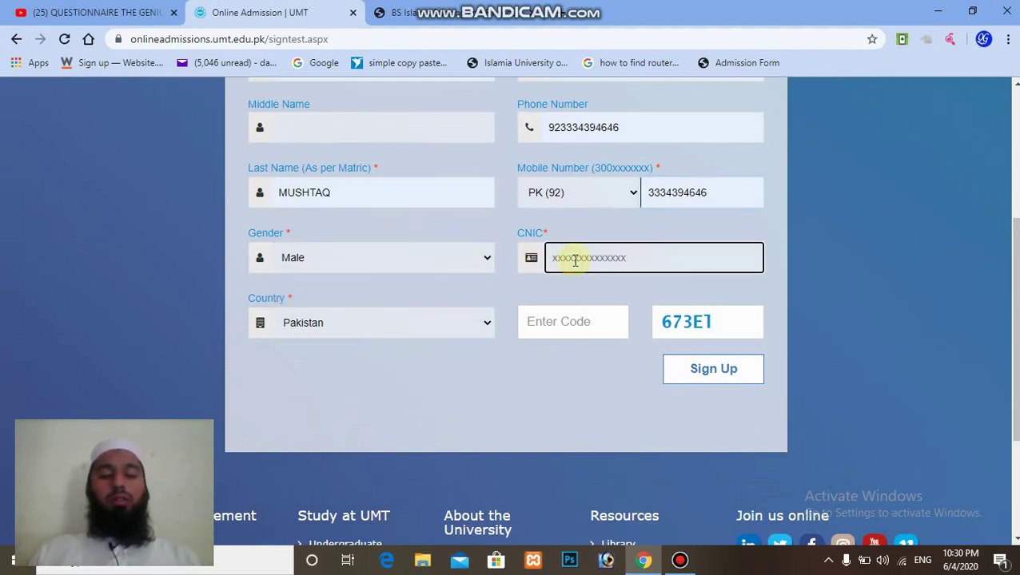
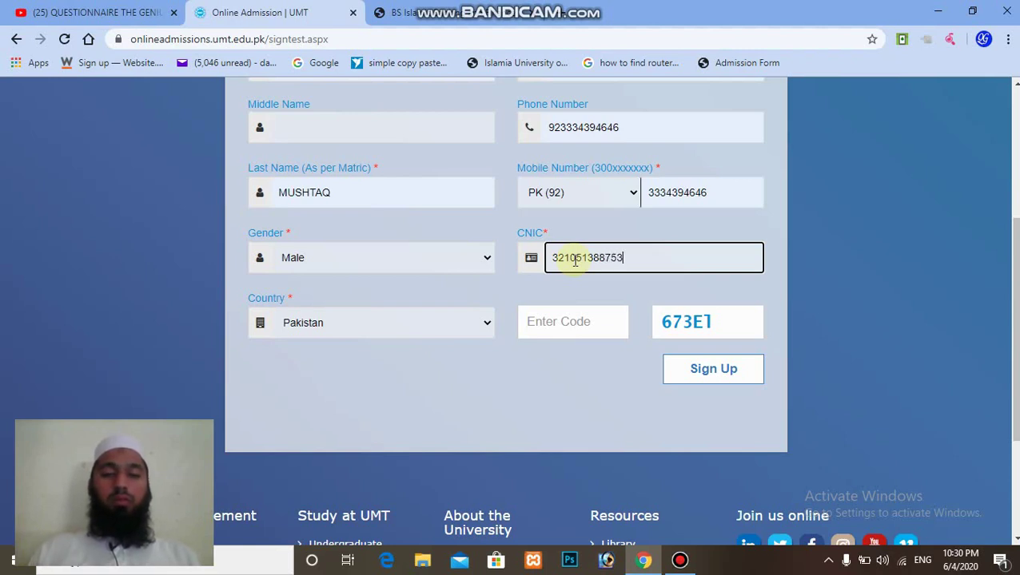
pyautogui.click(452, 330)
pyautogui.click(451, 326)
pyautogui.click(573, 324)
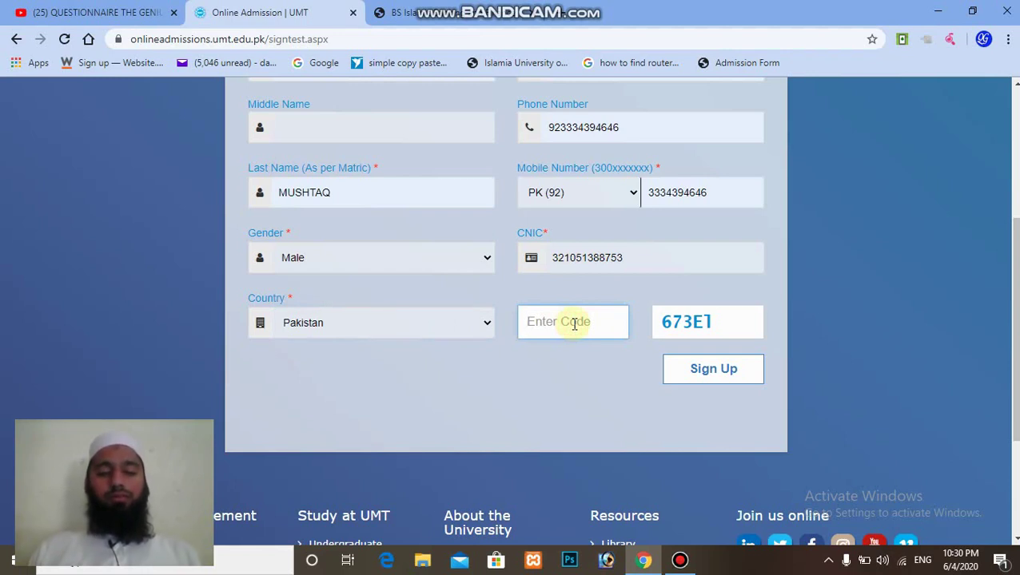
pyautogui.write('67')
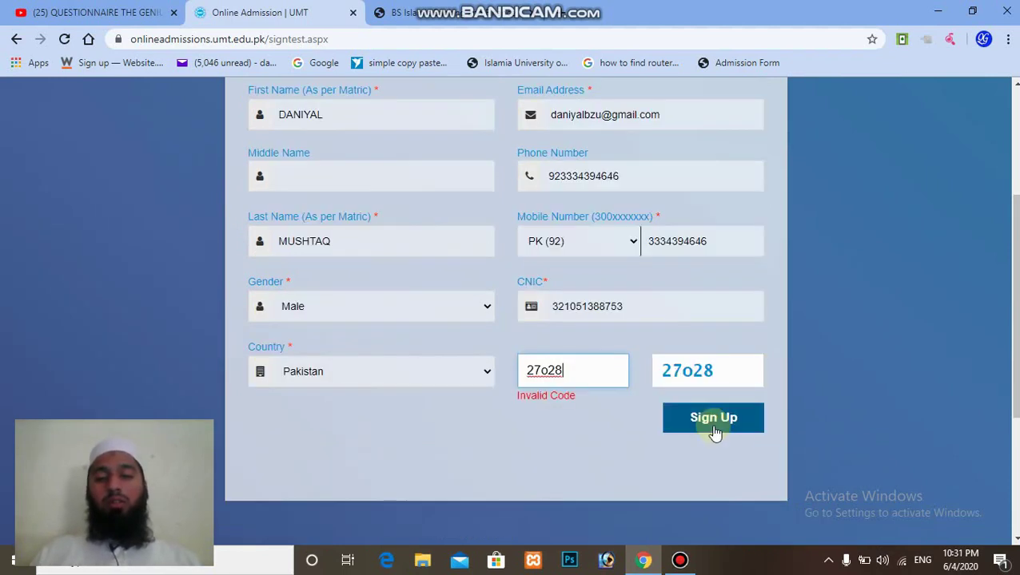
pyautogui.click(712, 424)
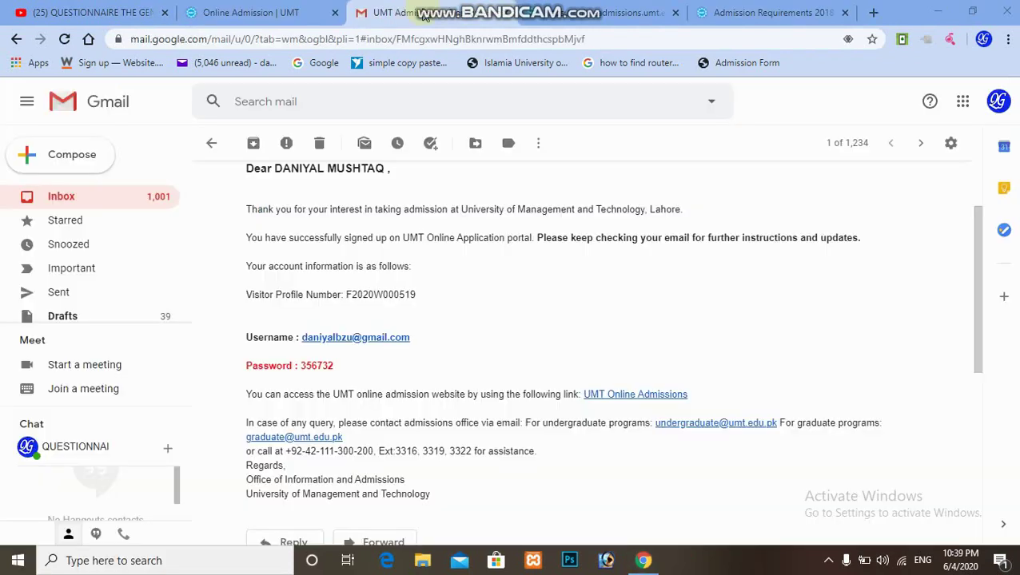
# Close the two extra tabs and follow the UMT Online Admissions link in the confirmation email.
pyautogui.click(675, 12)
pyautogui.click(676, 13)
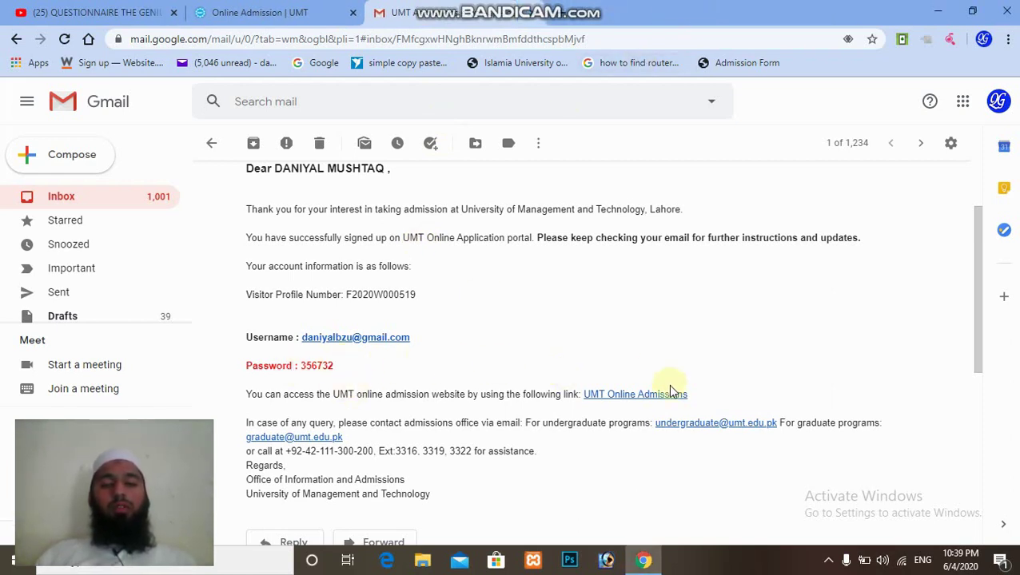
pyautogui.click(616, 395)
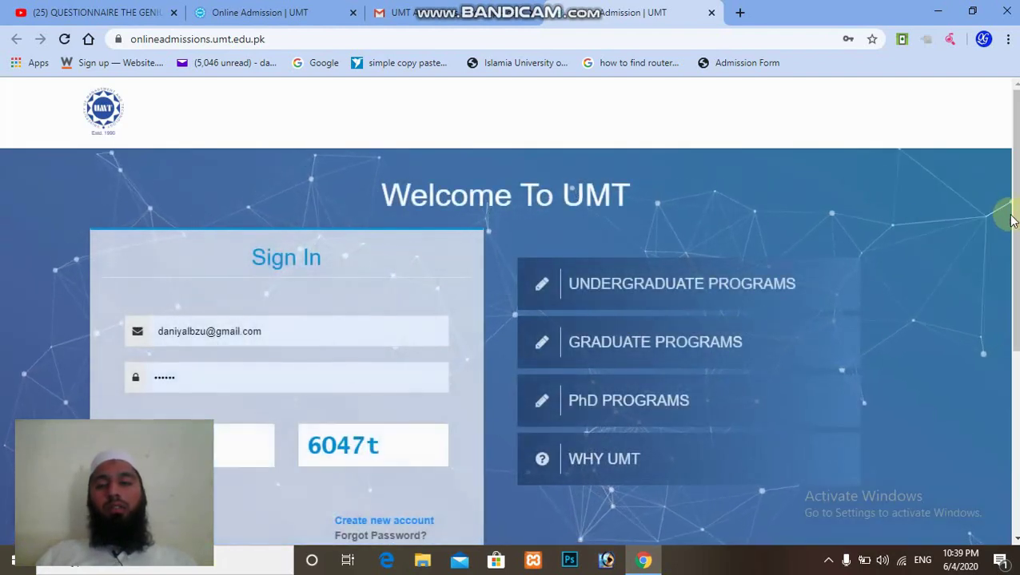
# Enter the captcha code and sign in to the admissions portal with the new account.
pyautogui.scroll(-1, 508, 311)
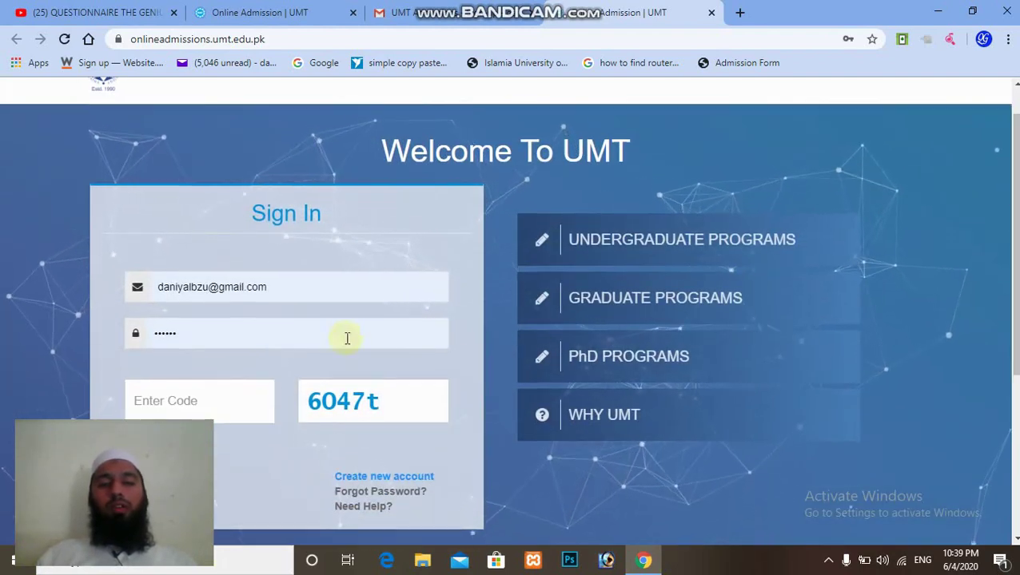
pyautogui.click(232, 401)
pyautogui.write('6')
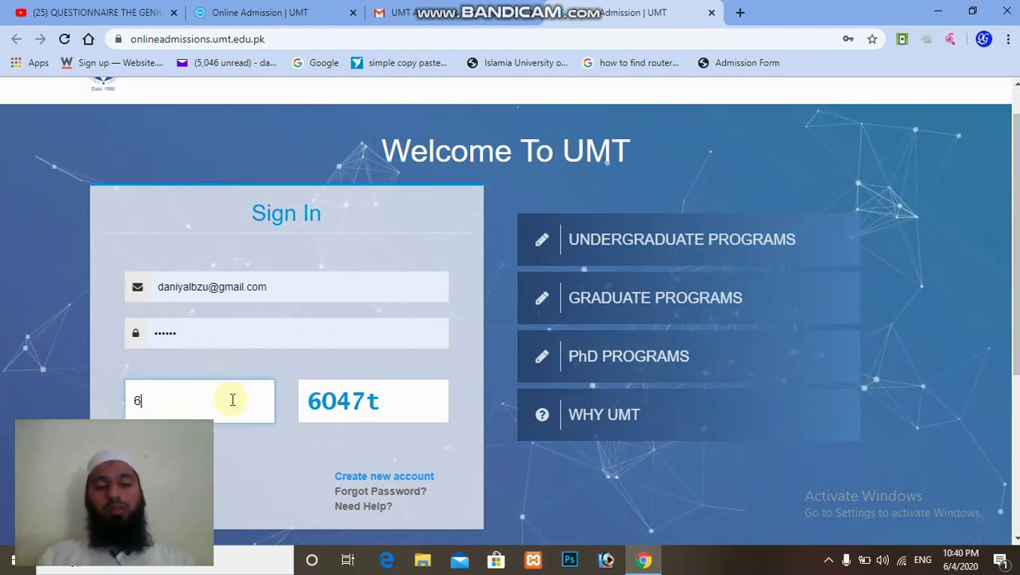
pyautogui.write('04')
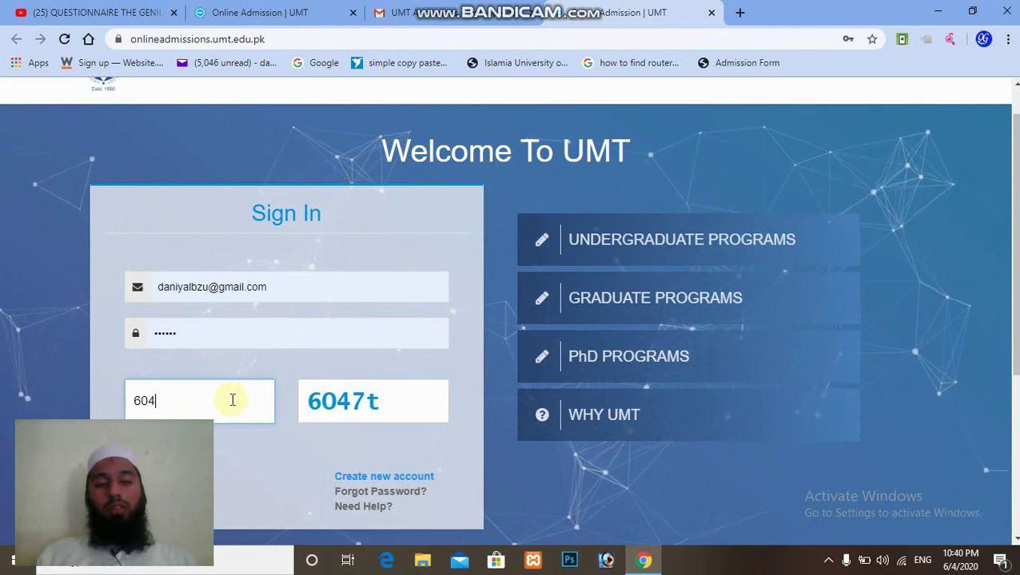
pyautogui.write('7')
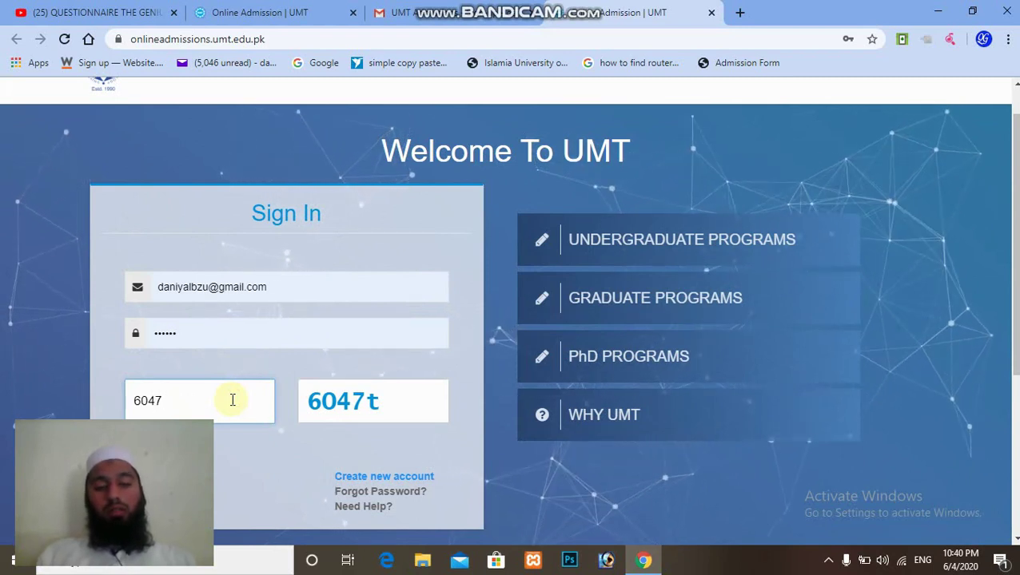
pyautogui.write('t')
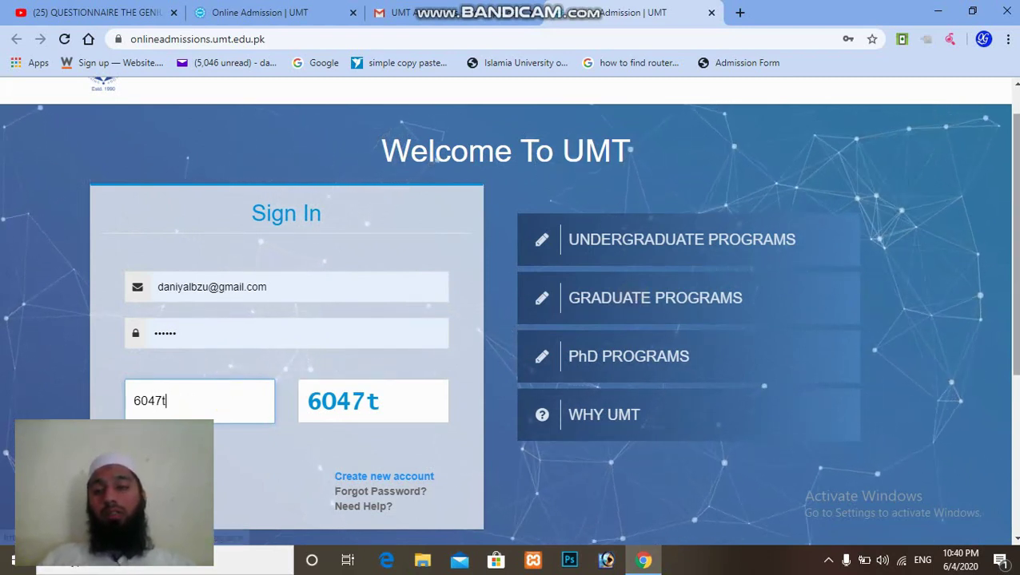
pyautogui.scroll(-1, 795, 260)
pyautogui.scroll(-1, 6, 352)
pyautogui.click(149, 372)
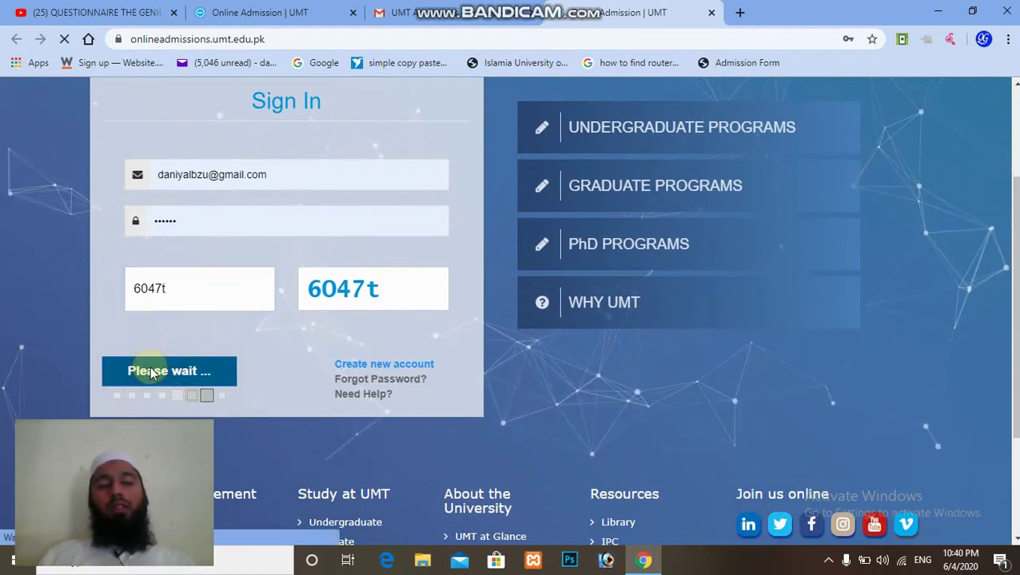
pyautogui.scroll(-3, 1014, 240)
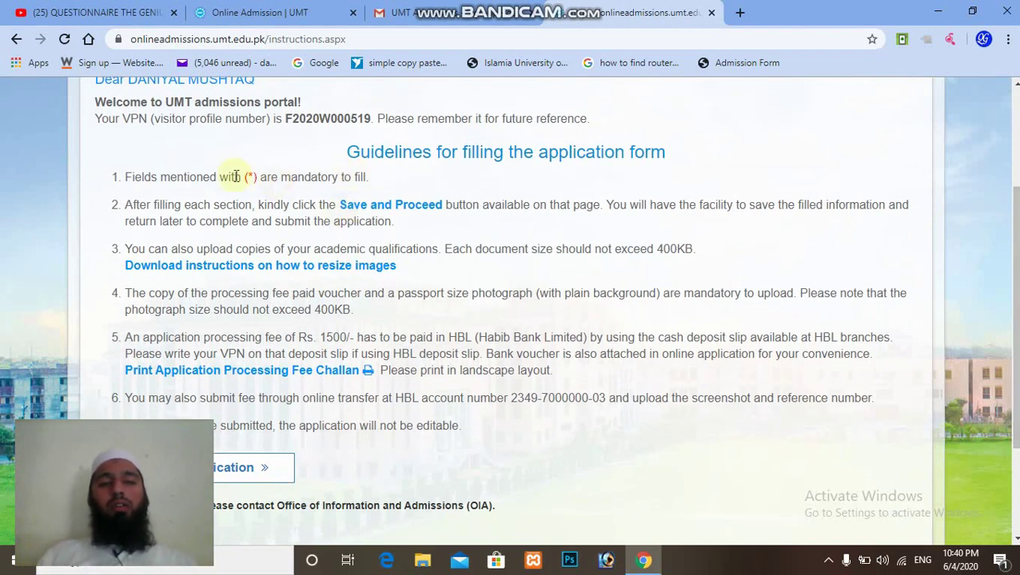
# Review the guidelines (mandatory fields, 400KB upload limit, HBL fee payment) and start the application.
pyautogui.moveTo(241, 176); pyautogui.dragTo(290, 182)
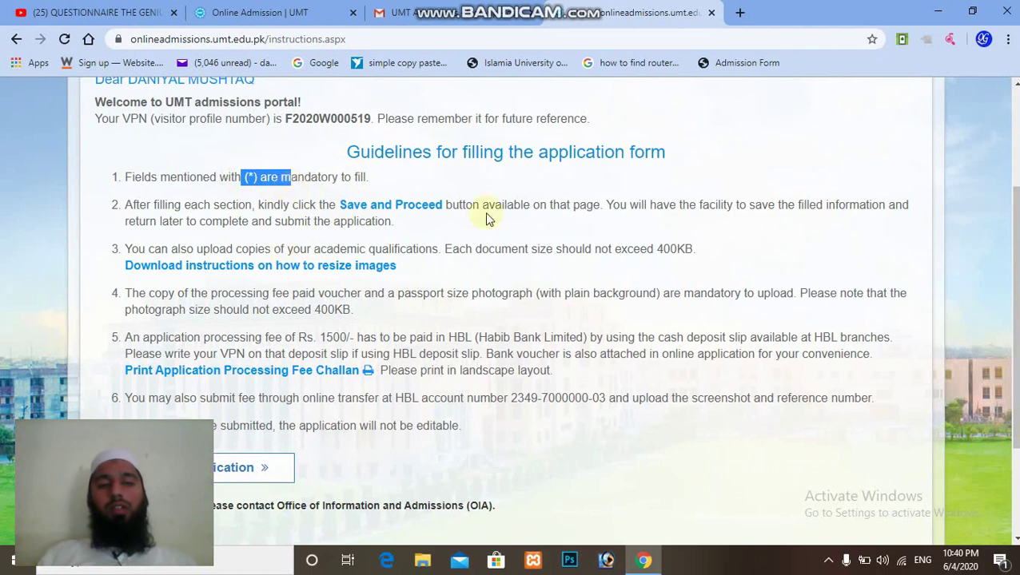
pyautogui.scroll(-1, 511, 304)
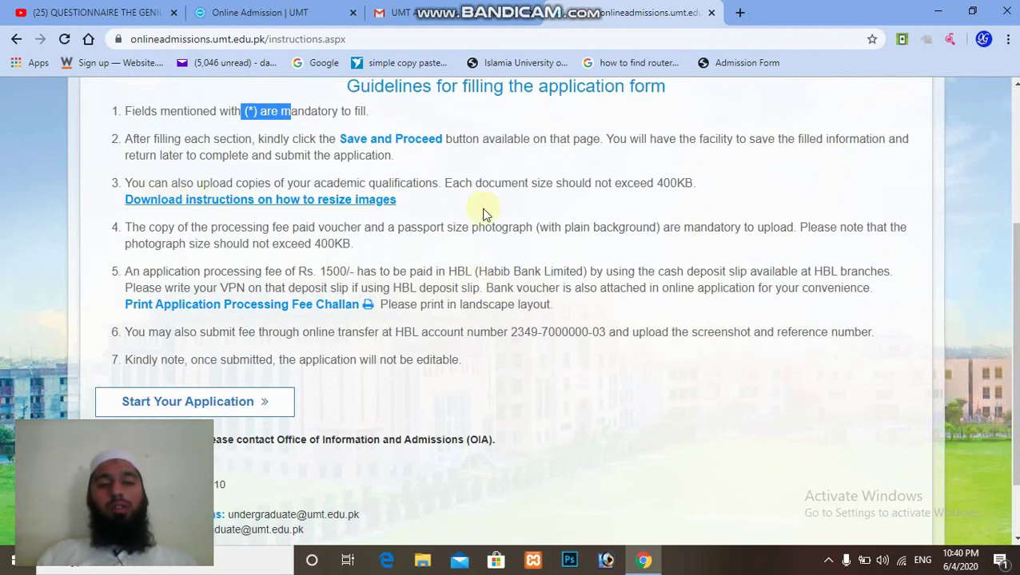
pyautogui.moveTo(652, 183); pyautogui.dragTo(704, 190)
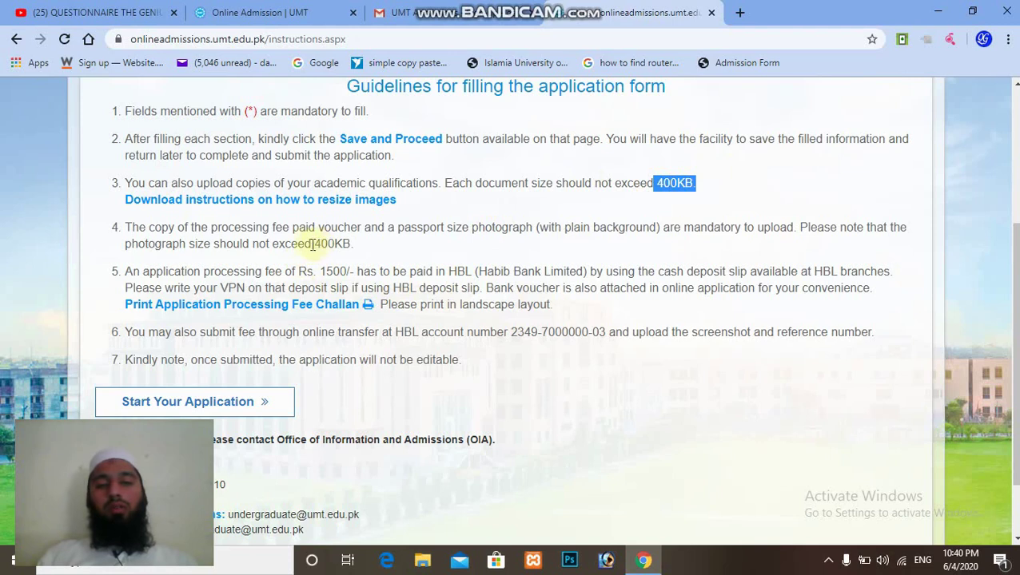
pyautogui.moveTo(297, 243); pyautogui.dragTo(357, 249)
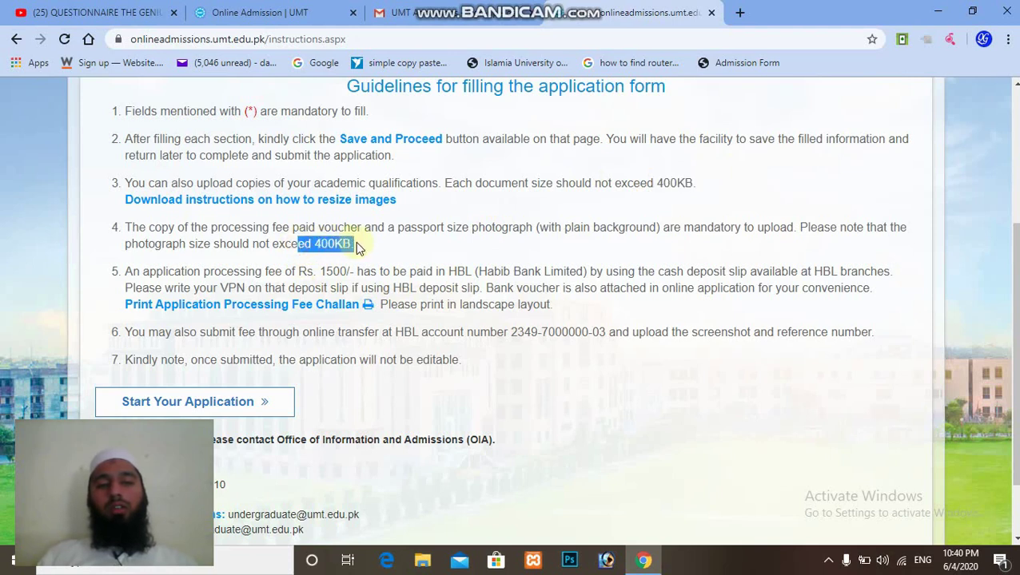
pyautogui.moveTo(1014, 264); pyautogui.dragTo(1014, 287)
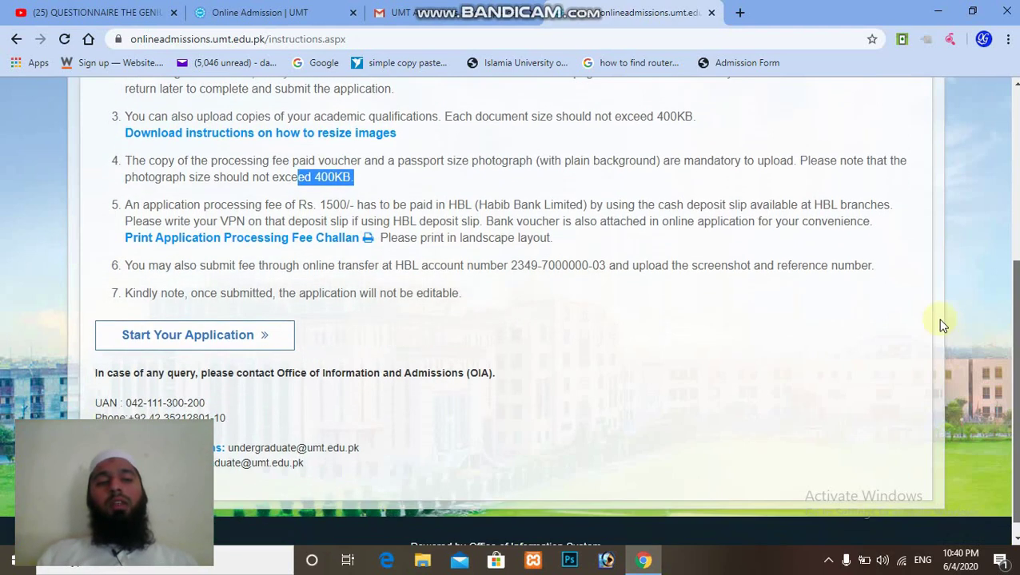
pyautogui.moveTo(301, 203); pyautogui.dragTo(573, 220)
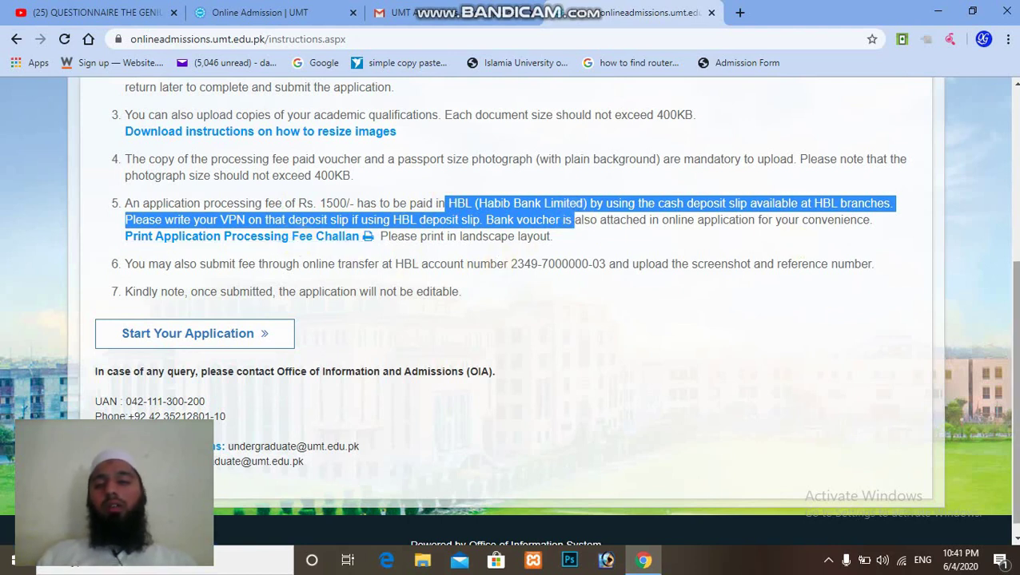
pyautogui.scroll(-1, 1013, 384)
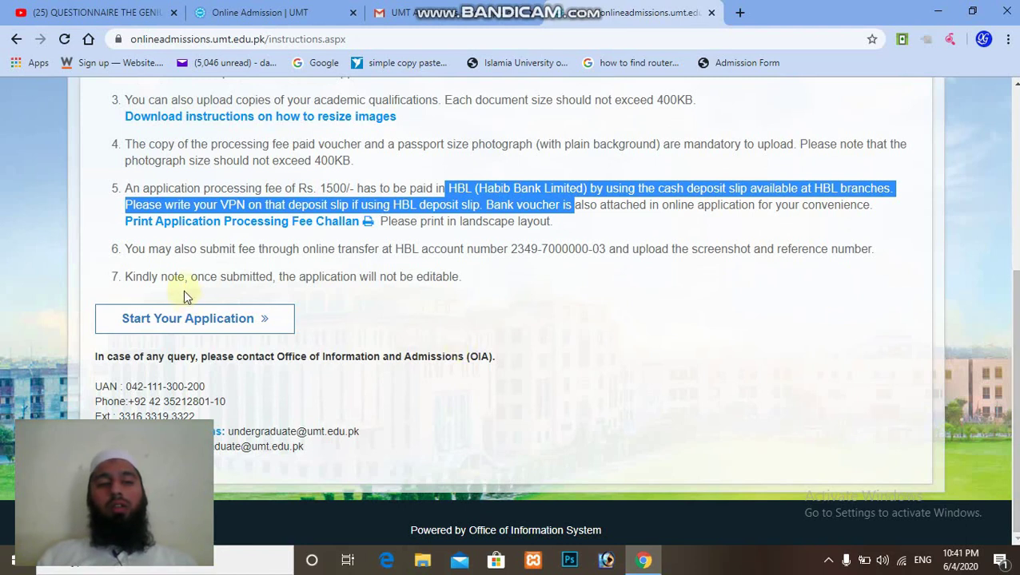
pyautogui.moveTo(188, 277); pyautogui.dragTo(456, 277)
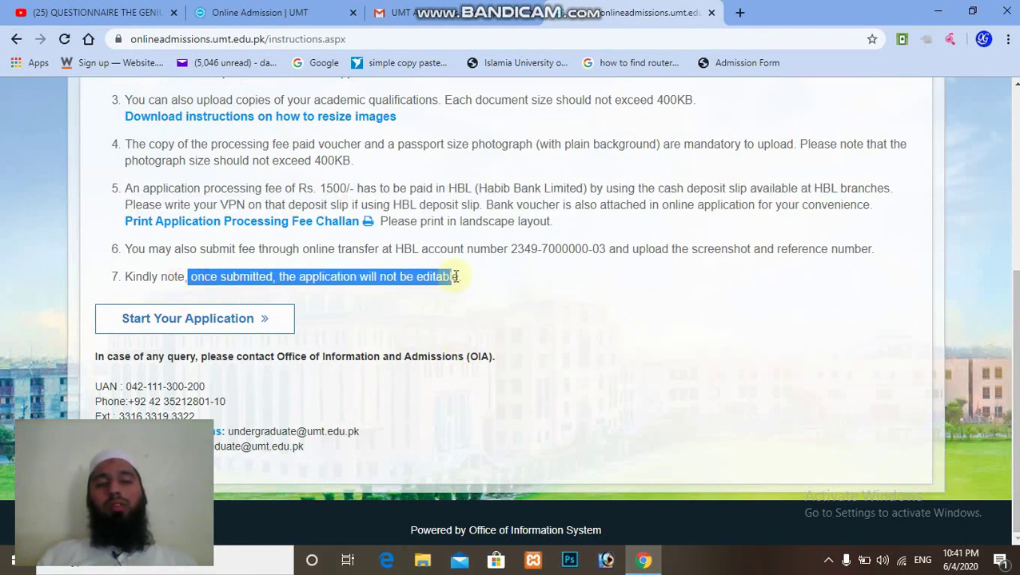
pyautogui.click(203, 320)
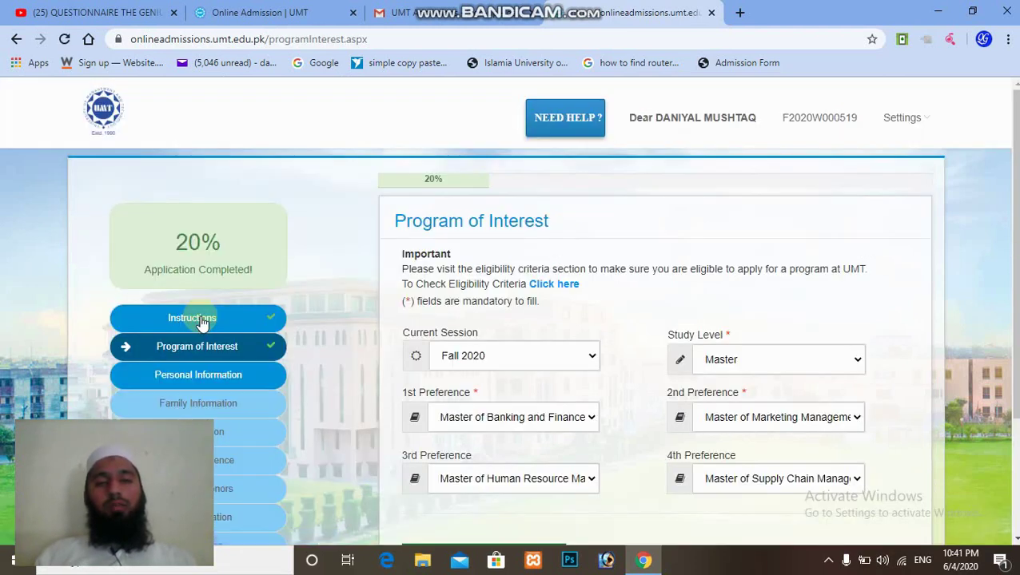
# Open the eligibility criteria link from the Program of Interest page in a new tab.
pyautogui.scroll(-2, 706, 336)
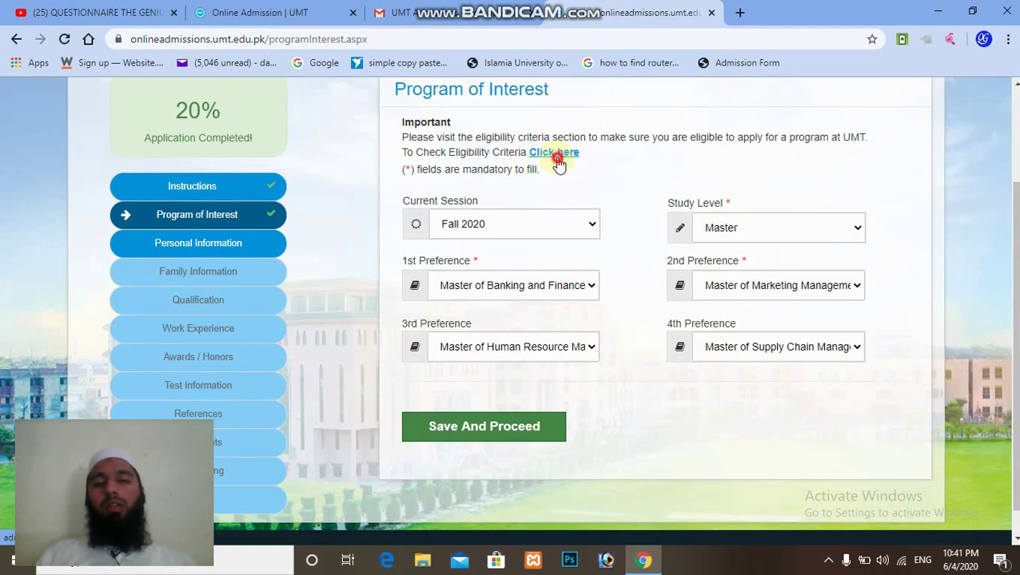
pyautogui.click(557, 155)
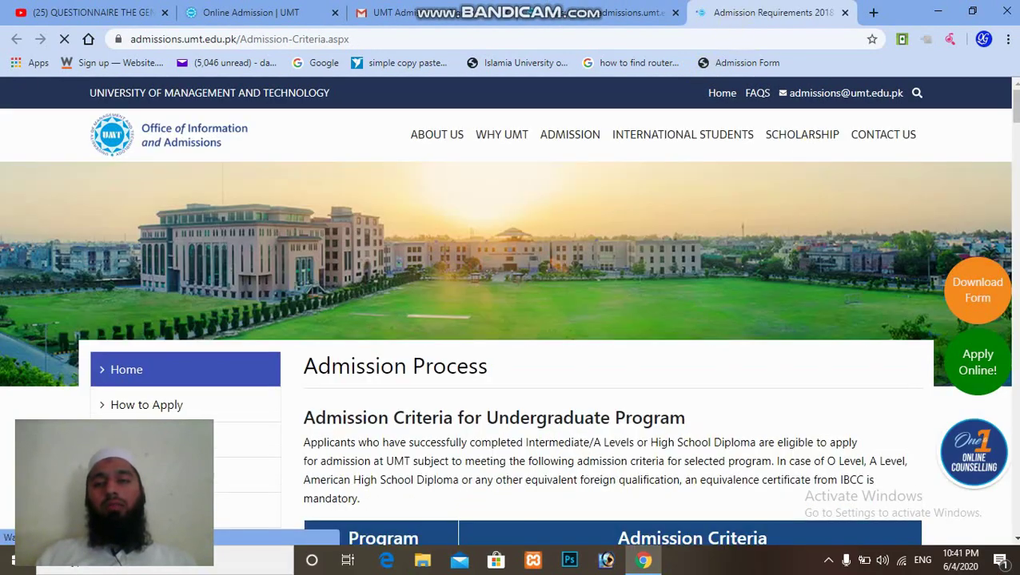
pyautogui.scroll(-15, 539, 318)
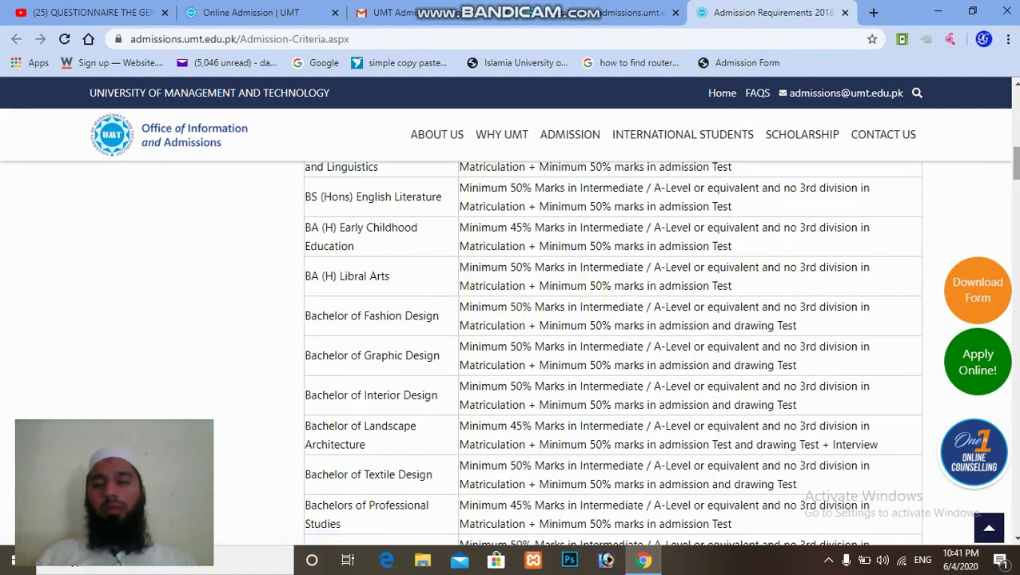
# Scroll the admission criteria table down to the MS requirements, then go back to the Online Admission tab.
pyautogui.scroll(5, 1013, 163)
pyautogui.scroll(-8, 608, 351)
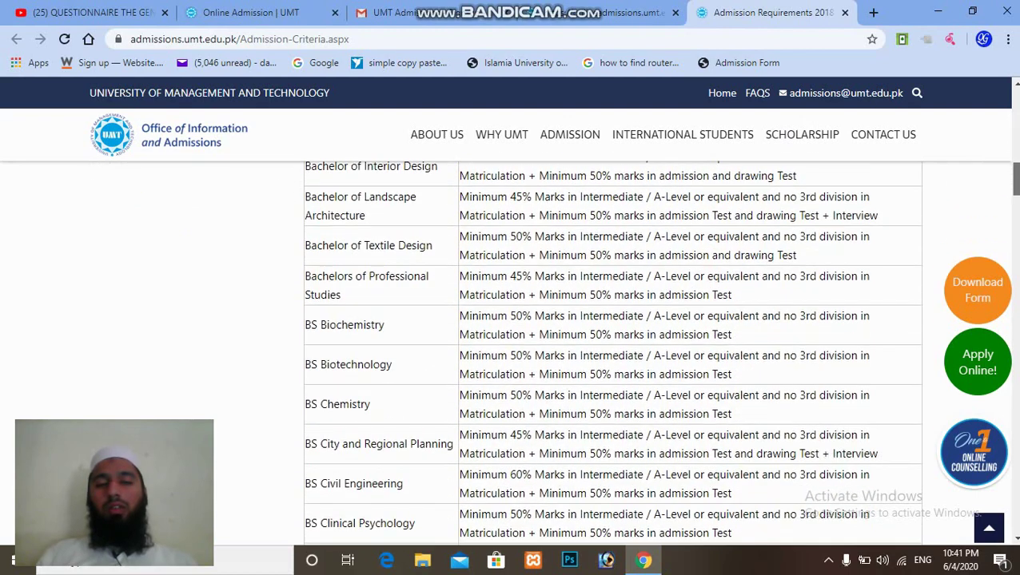
pyautogui.scroll(-4, 608, 351)
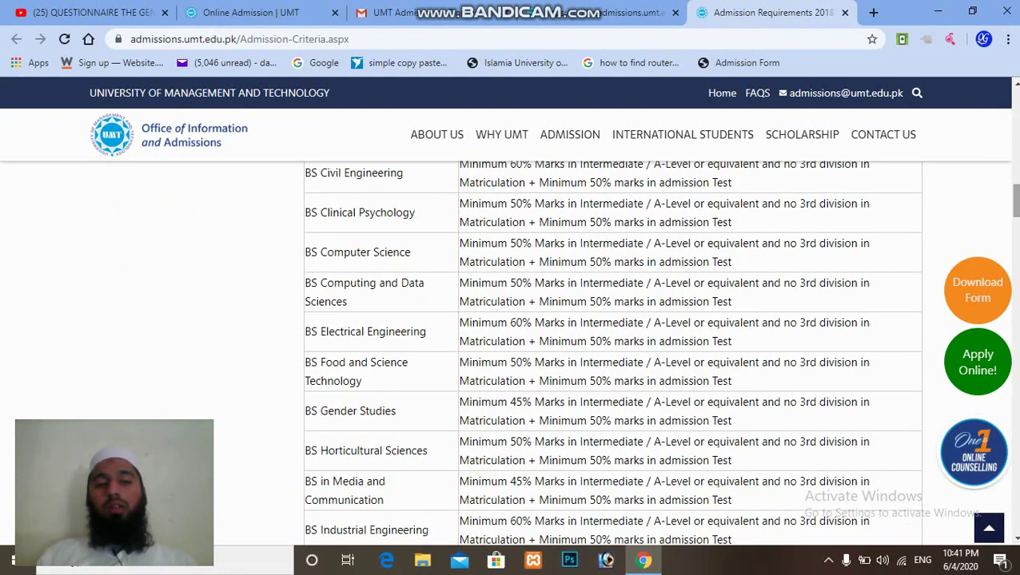
pyautogui.scroll(-10, 612, 352)
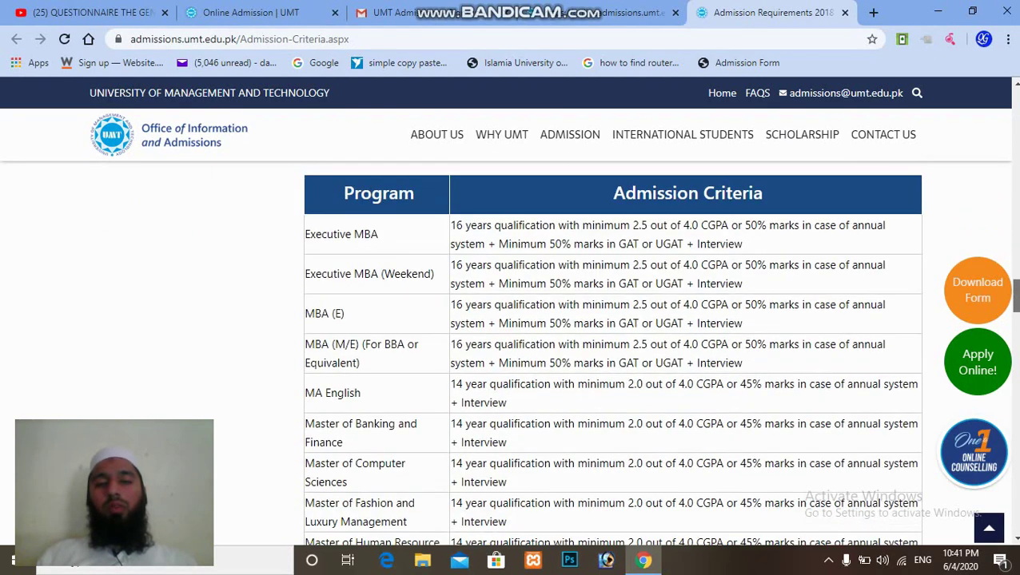
pyautogui.scroll(-9, 613, 352)
pyautogui.scroll(-10, 612, 351)
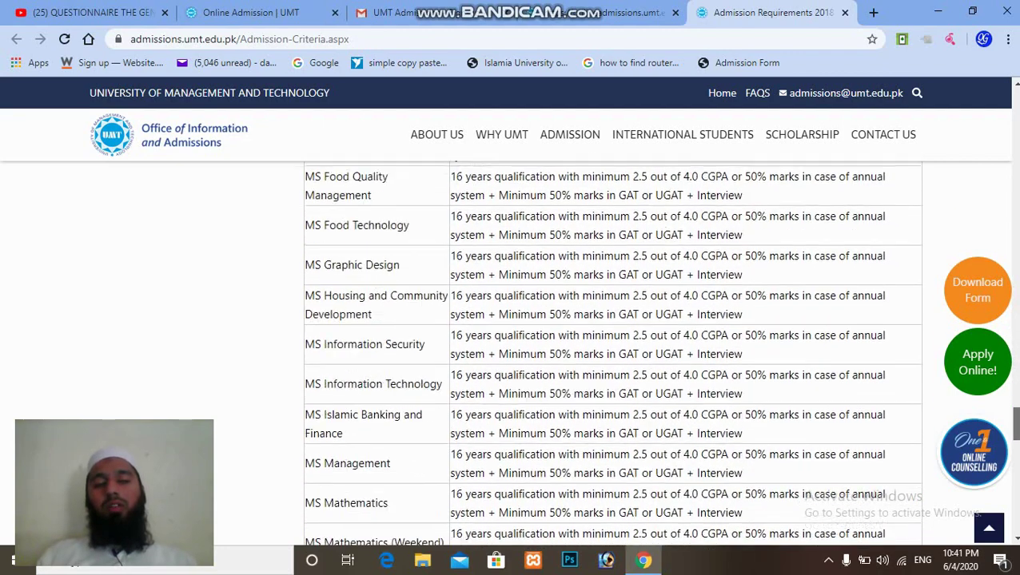
pyautogui.scroll(-5, 612, 352)
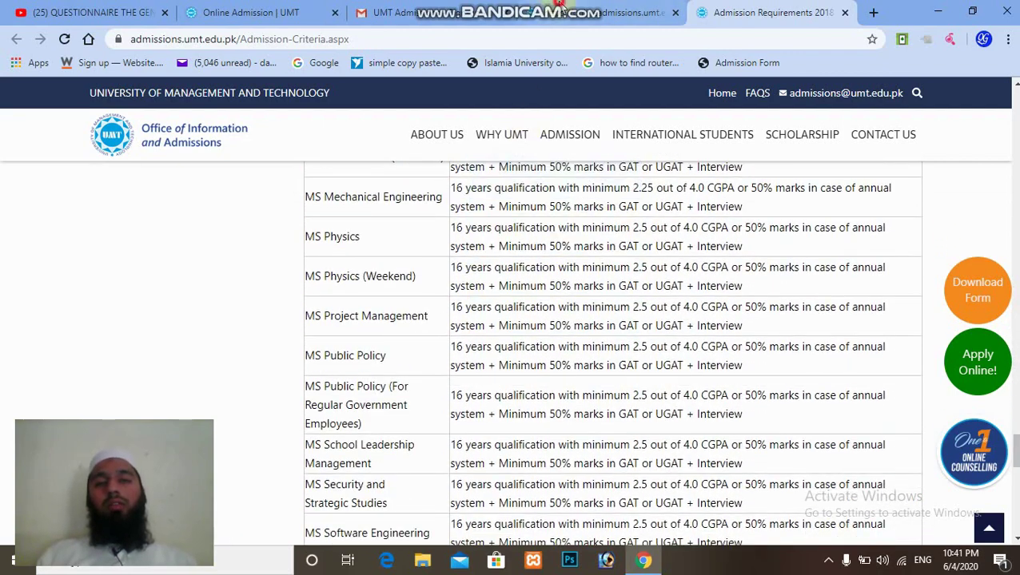
pyautogui.click(562, 11)
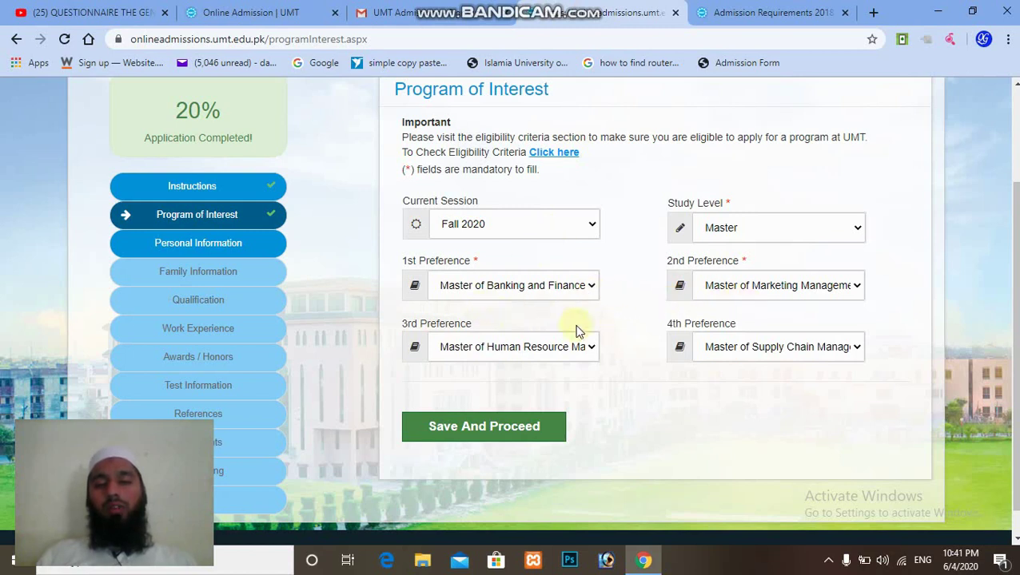
# Keep Master of Banking and Finance as 1st preference and save the program choices.
pyautogui.click(591, 286)
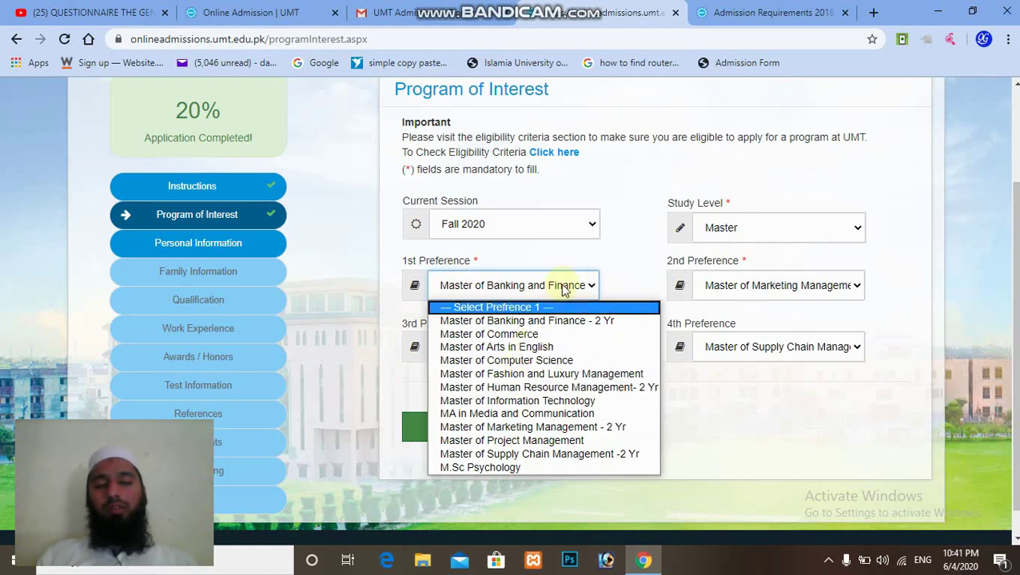
pyautogui.click(588, 286)
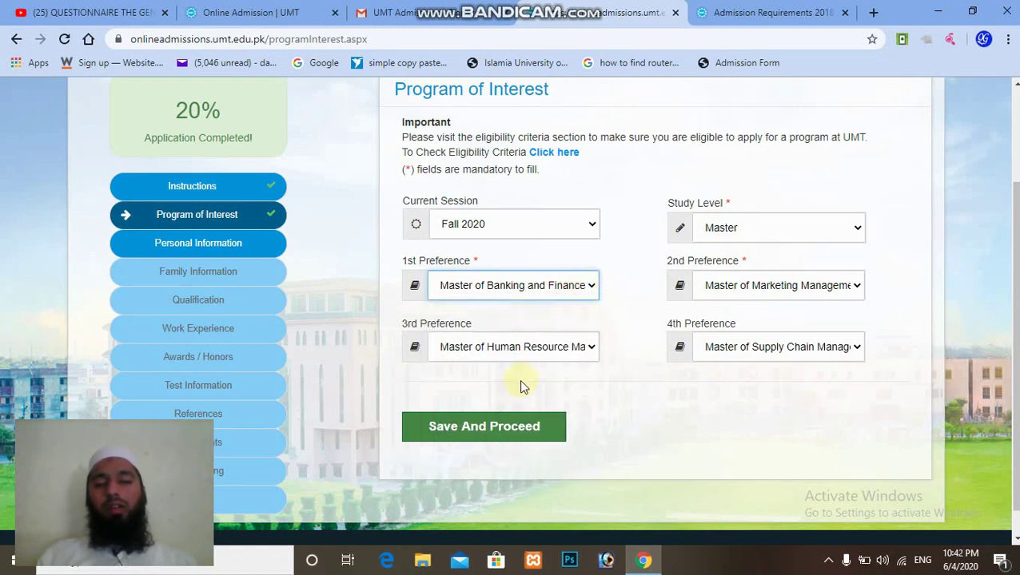
pyautogui.click(539, 427)
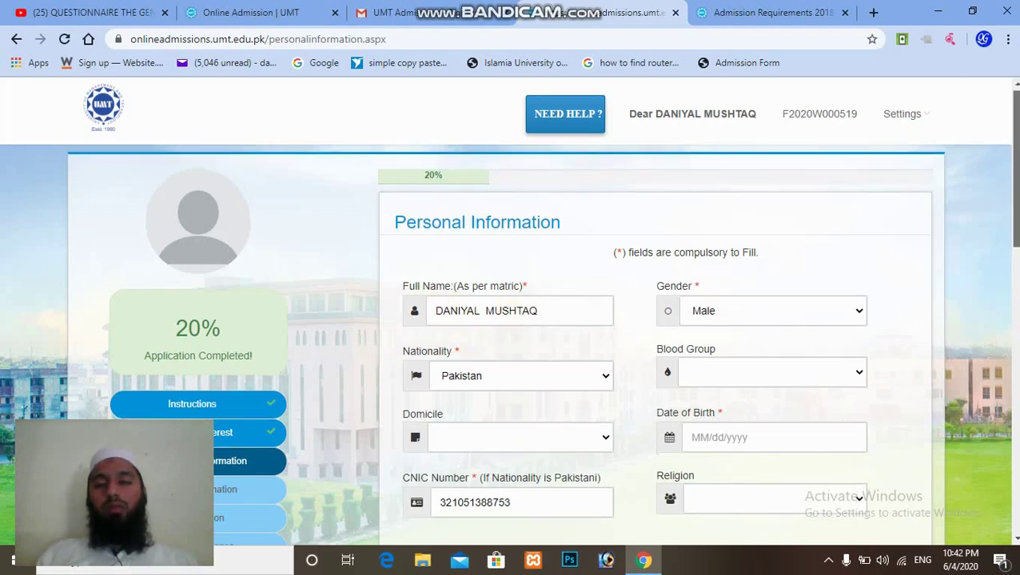
# Set blood group to O+ and domicile to Dera Ghazi Khan.
pyautogui.scroll(-2, 542, 310)
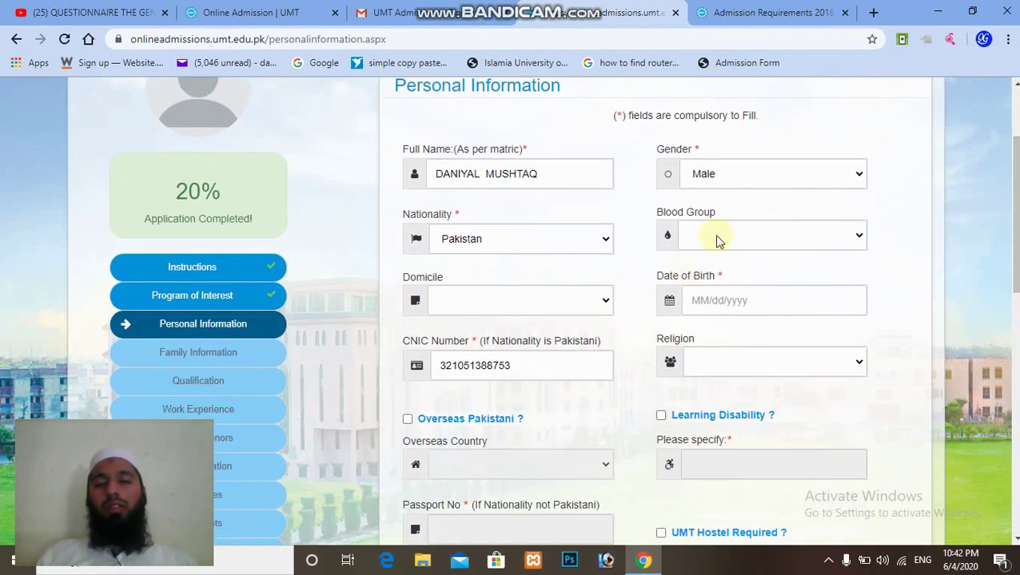
pyautogui.click(717, 241)
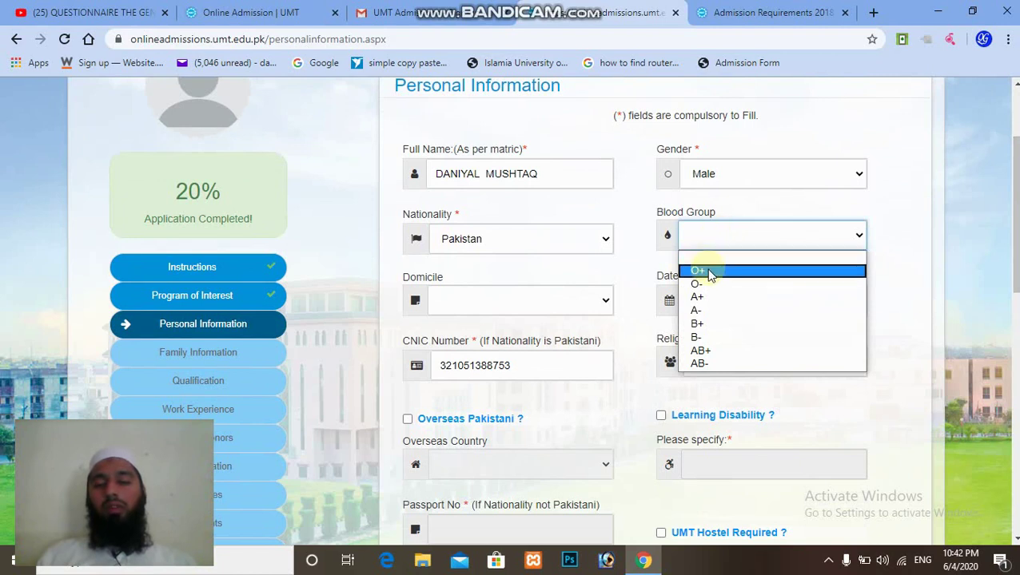
pyautogui.click(709, 273)
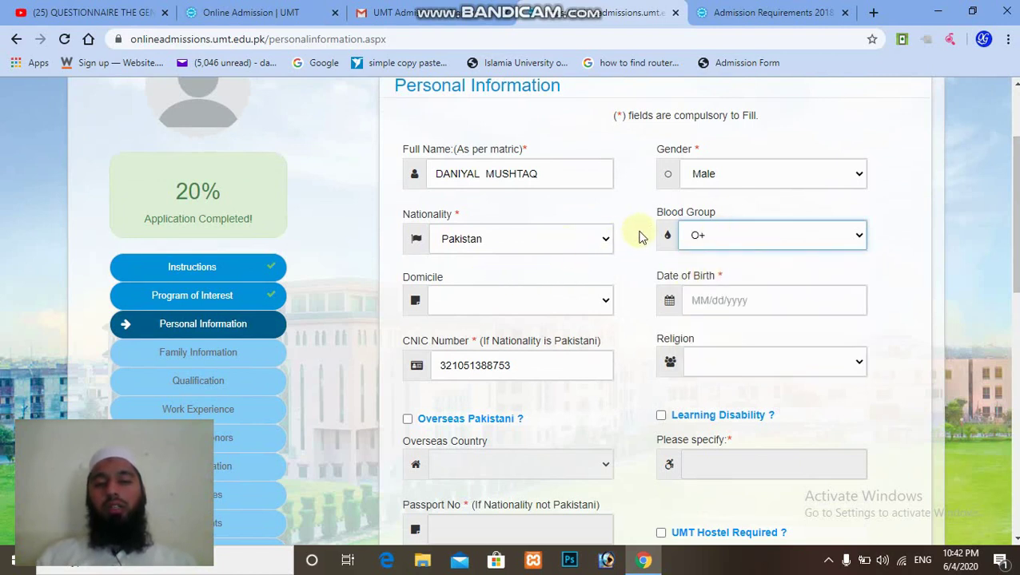
pyautogui.click(605, 308)
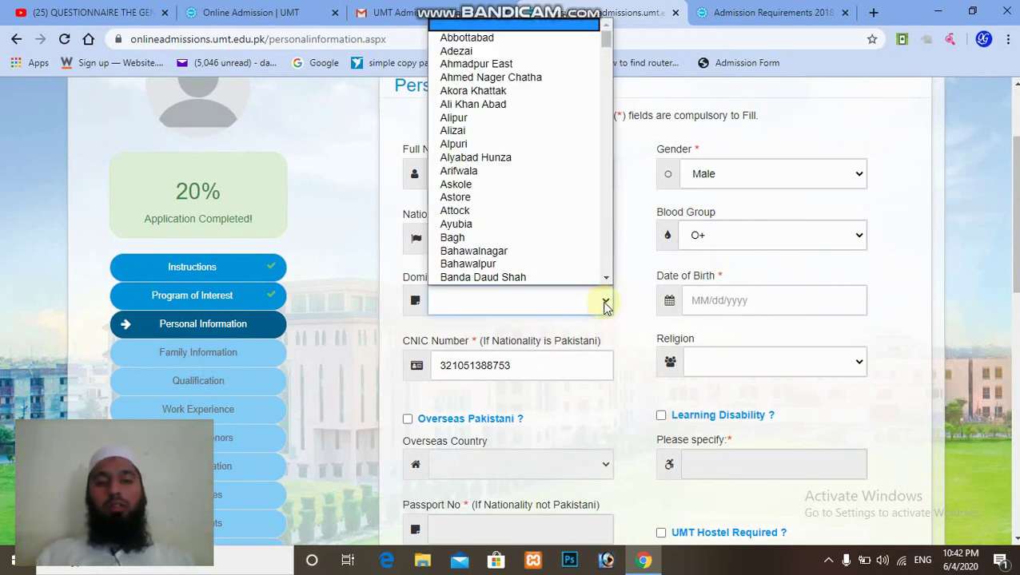
pyautogui.press('d')
pyautogui.press('d')
pyautogui.press('d')
pyautogui.press('d')
pyautogui.press('d')
pyautogui.press('d')
pyautogui.press('d')
pyautogui.press('d')
pyautogui.press('d')
pyautogui.press('d')
pyautogui.press('d')
pyautogui.press('d')
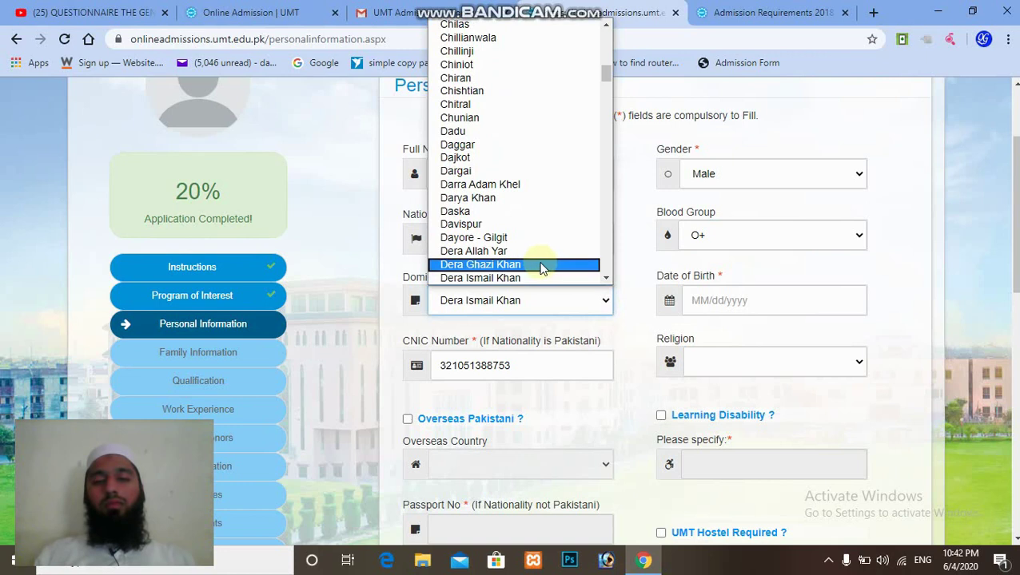
pyautogui.click(541, 266)
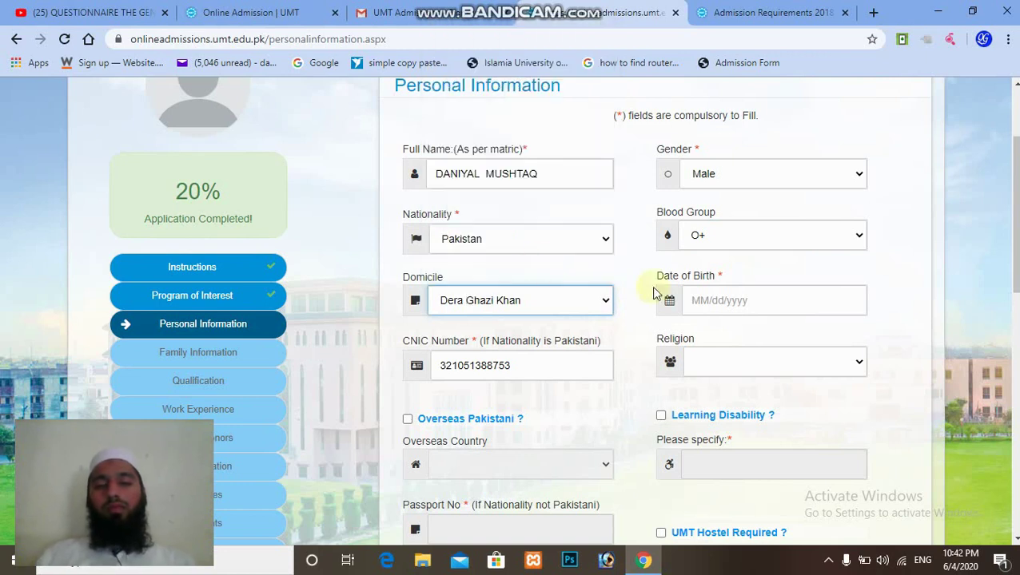
# Pick 10/29/1994 as the date of birth from the calendar.
pyautogui.click(695, 302)
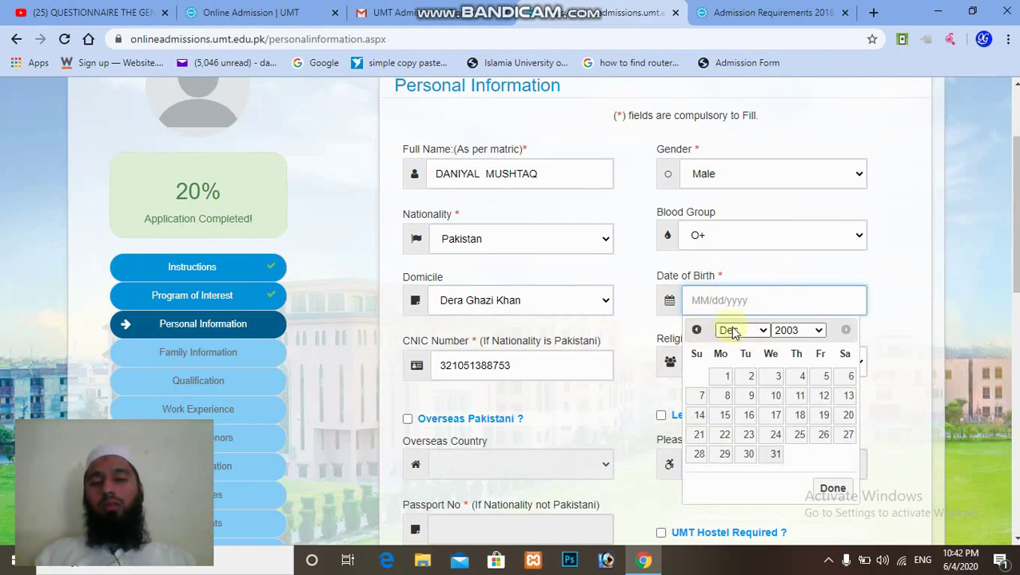
pyautogui.click(818, 332)
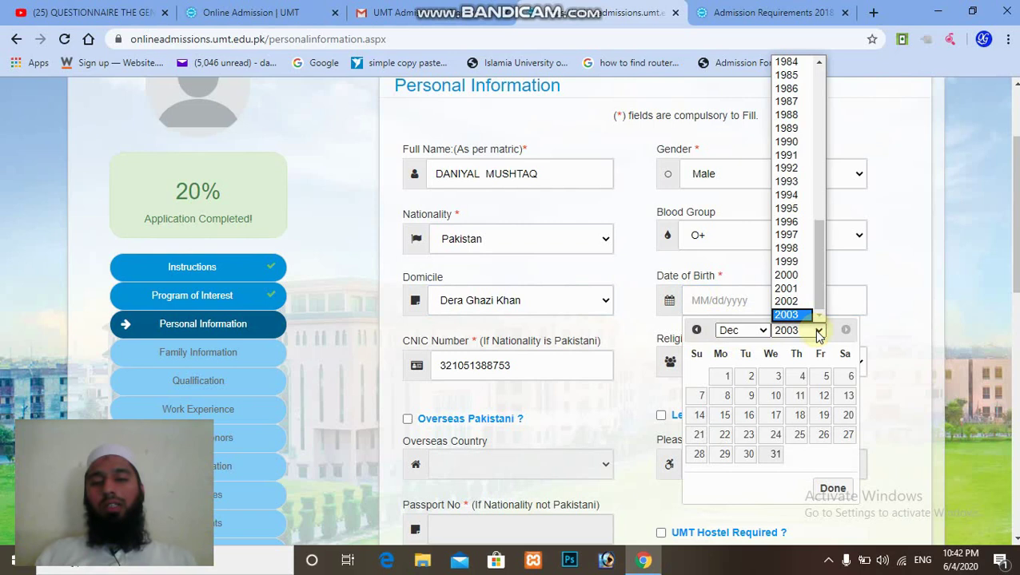
pyautogui.click(799, 194)
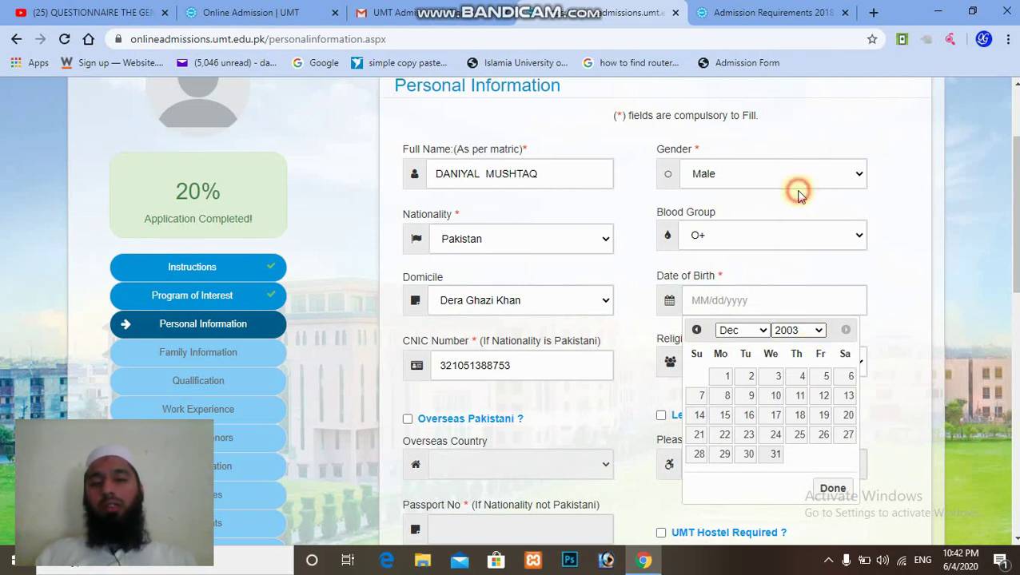
pyautogui.click(762, 332)
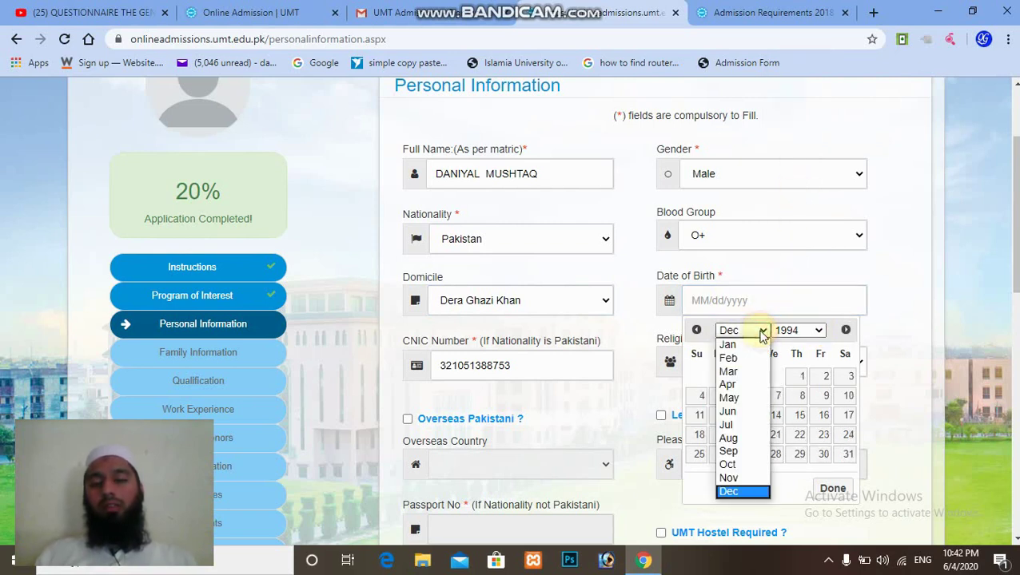
pyautogui.click(750, 464)
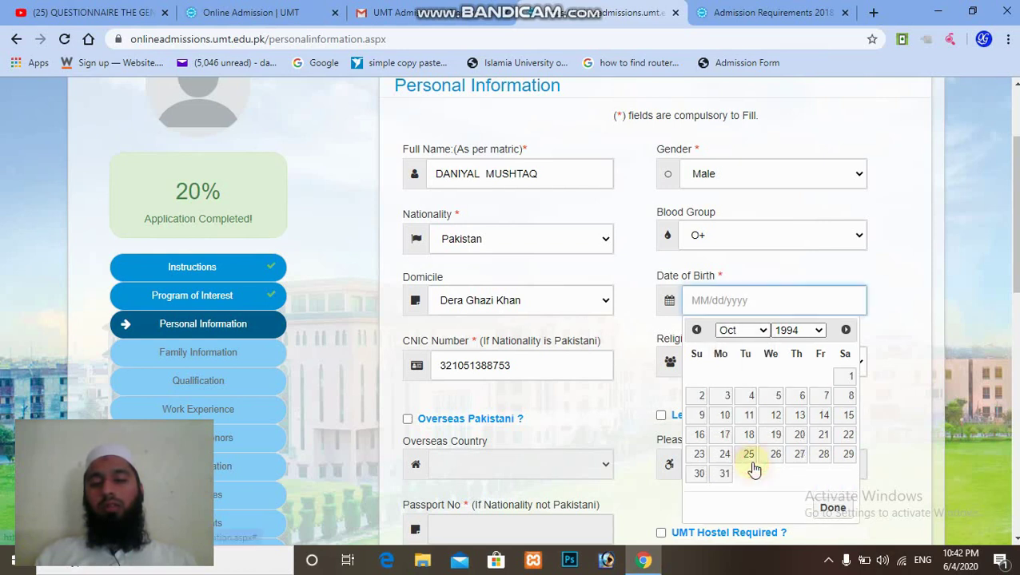
pyautogui.click(848, 455)
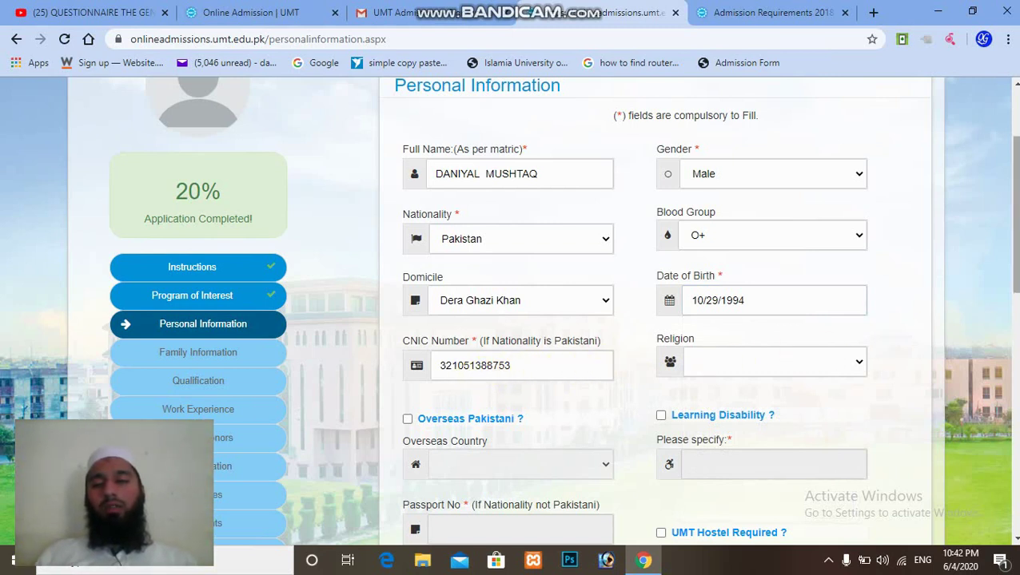
pyautogui.scroll(-2, 799, 255)
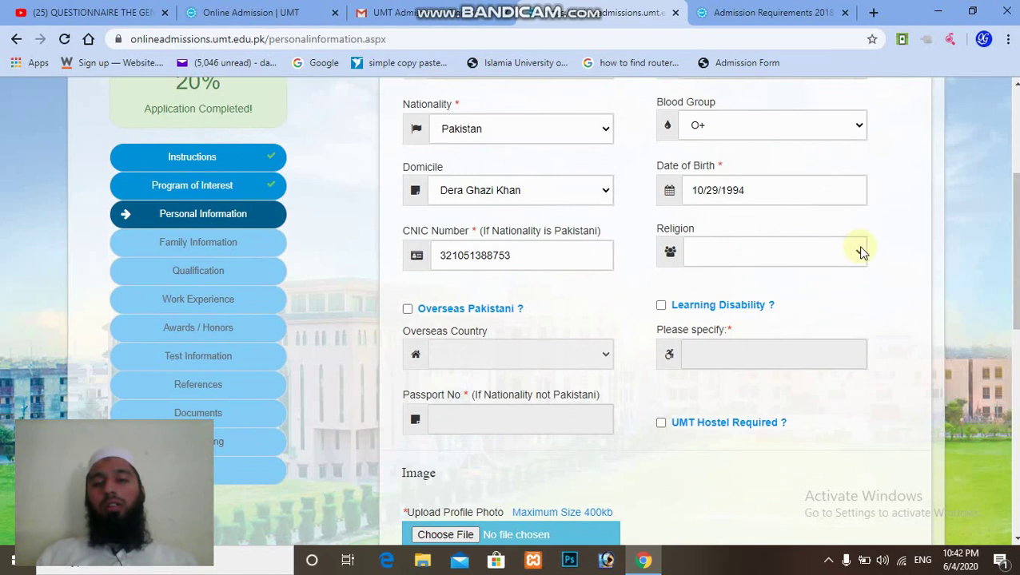
pyautogui.click(861, 253)
pyautogui.click(789, 286)
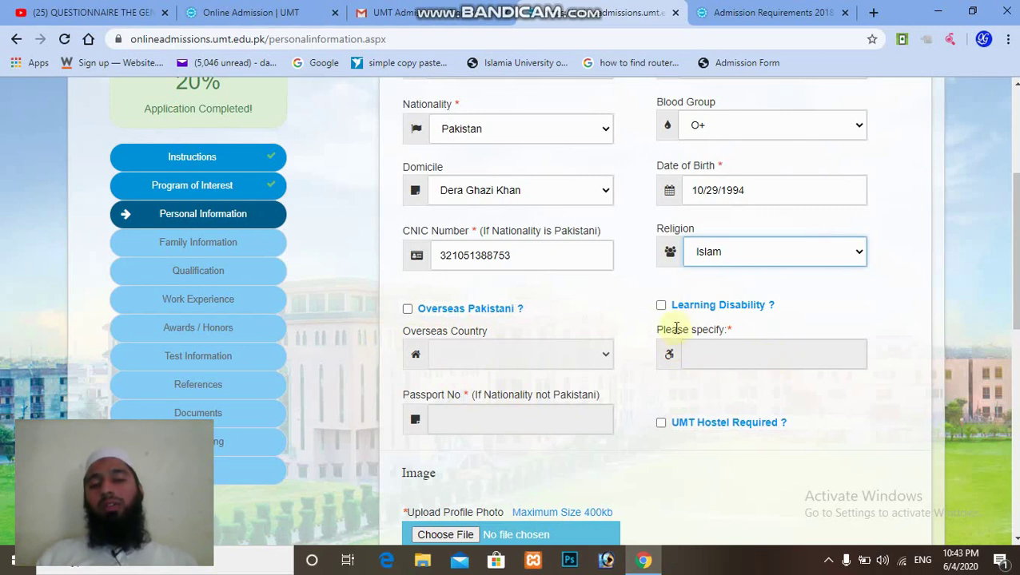
pyautogui.scroll(-1, 688, 367)
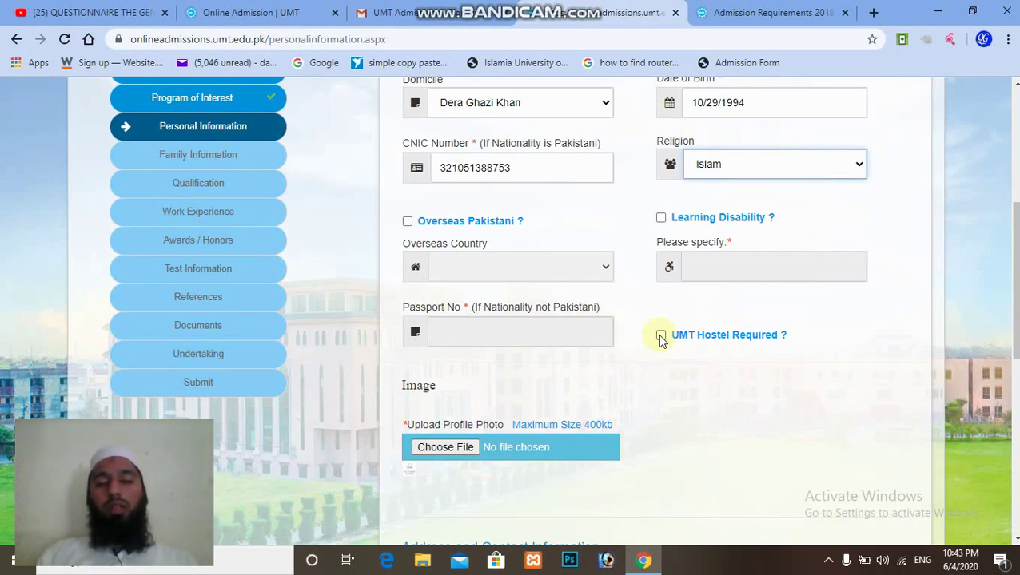
pyautogui.click(660, 337)
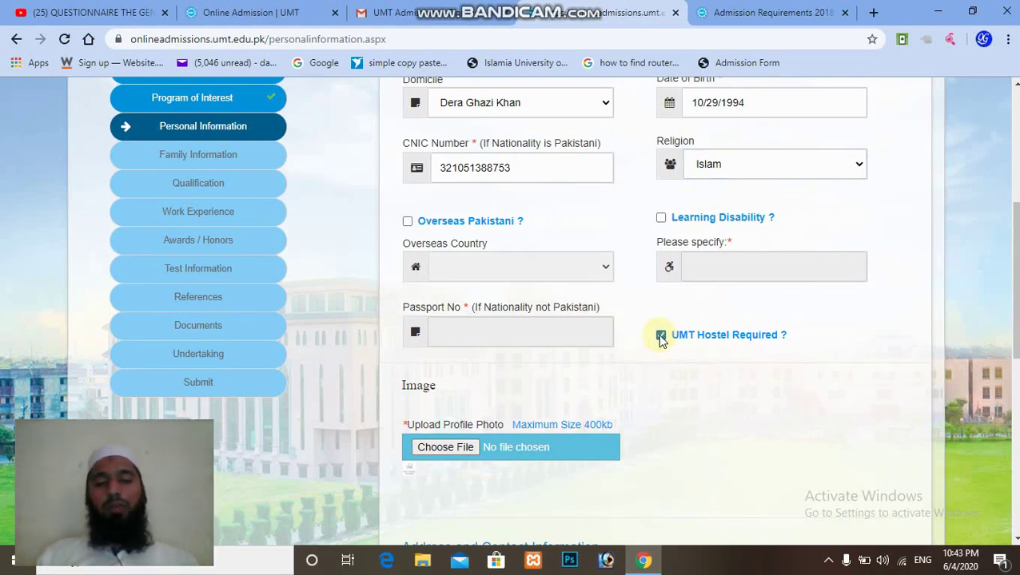
pyautogui.click(661, 336)
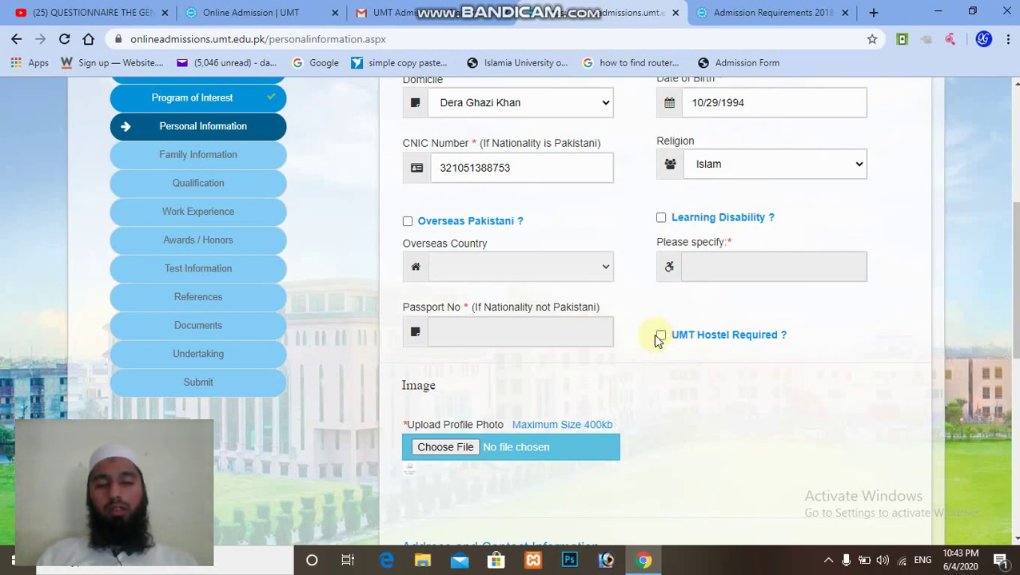
# Choose the Desktop image 'questionnaire the.jpg' as the profile photo to upload.
pyautogui.click(445, 452)
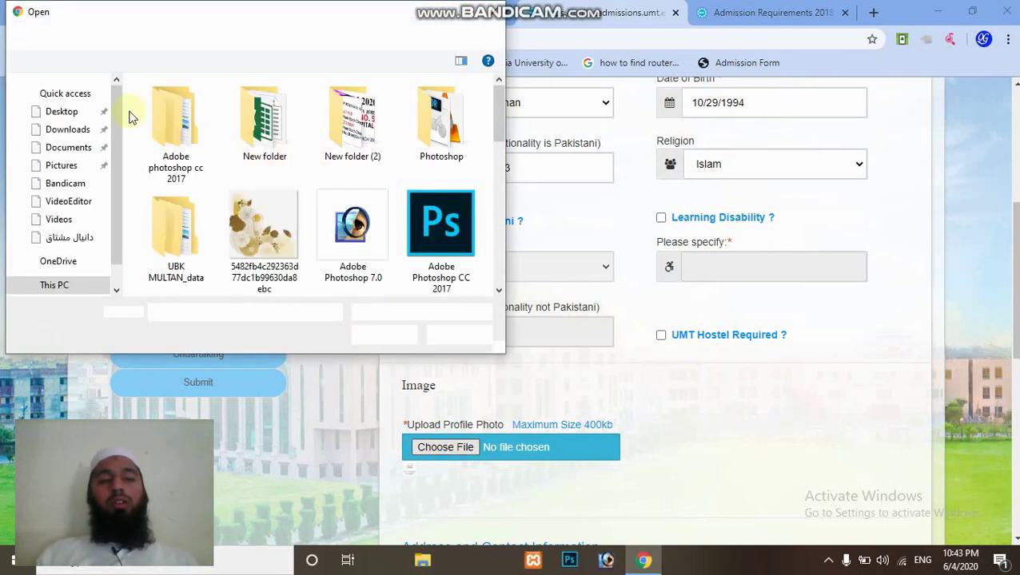
pyautogui.scroll(-1, 503, 148)
pyautogui.scroll(-3, 504, 148)
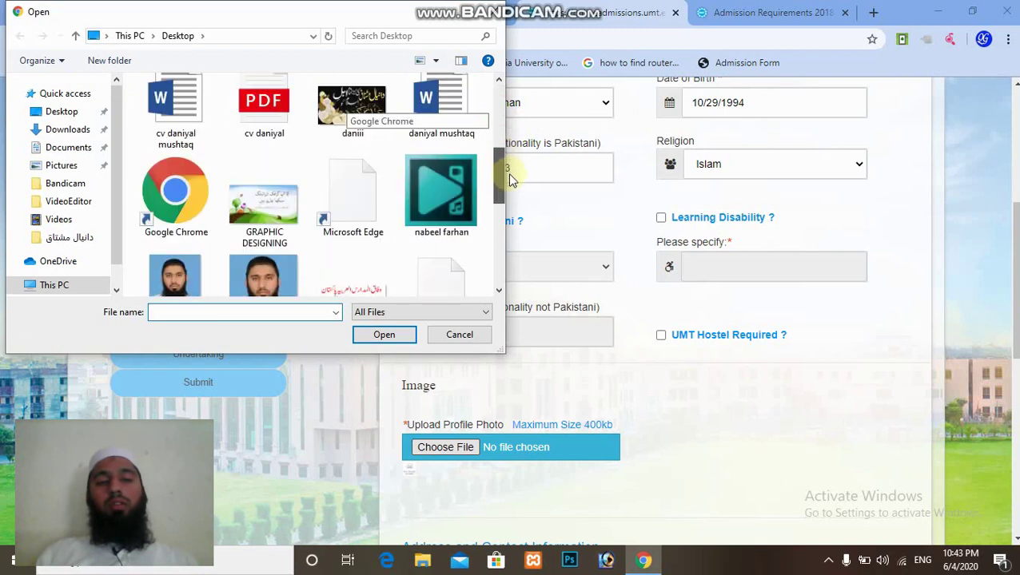
pyautogui.click(271, 275)
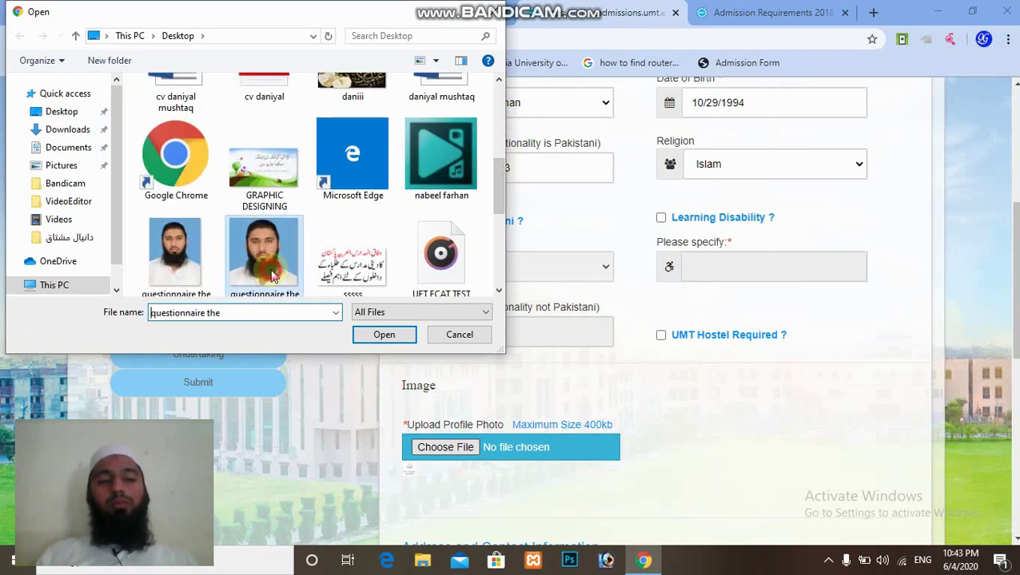
pyautogui.click(396, 335)
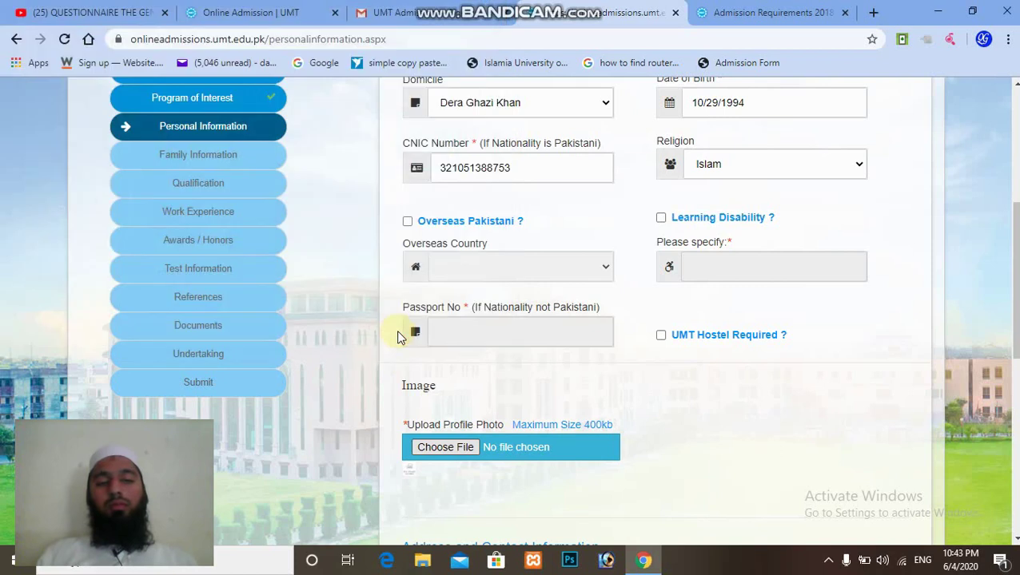
# Autofill the permanent and postal addresses from saved suggestions and tick 'Same as above'.
pyautogui.scroll(-5, 655, 320)
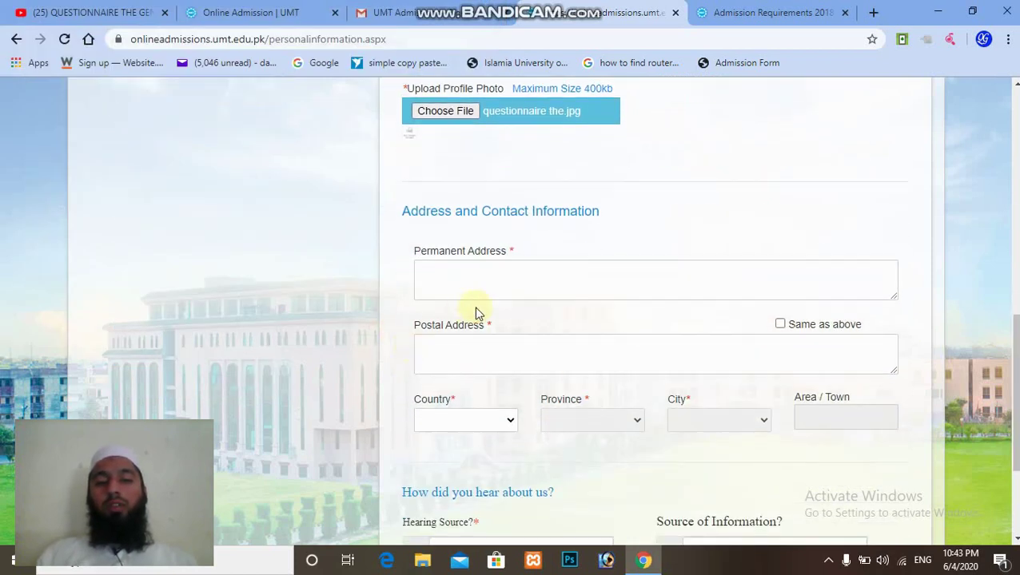
pyautogui.click(503, 275)
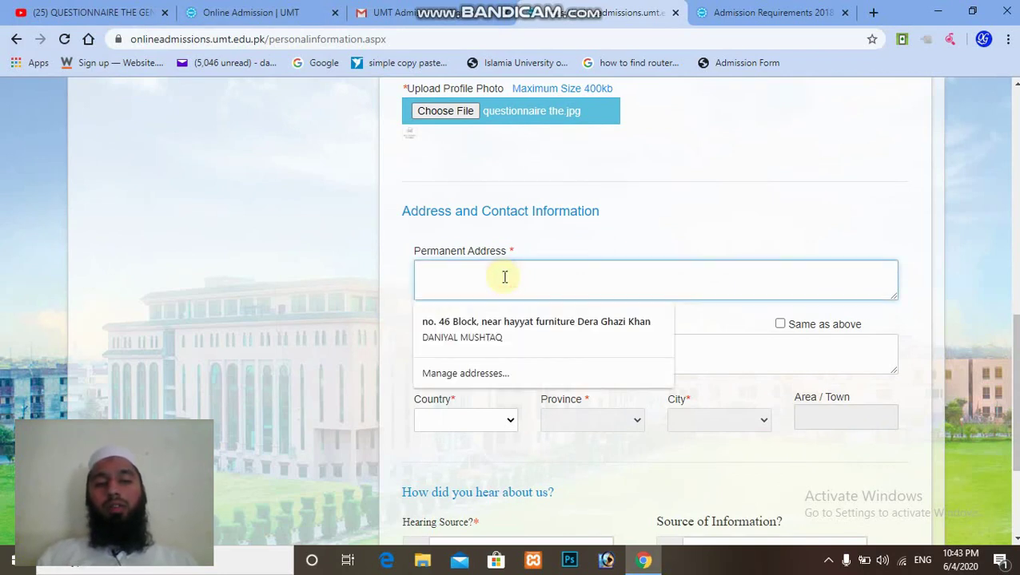
pyautogui.click(520, 328)
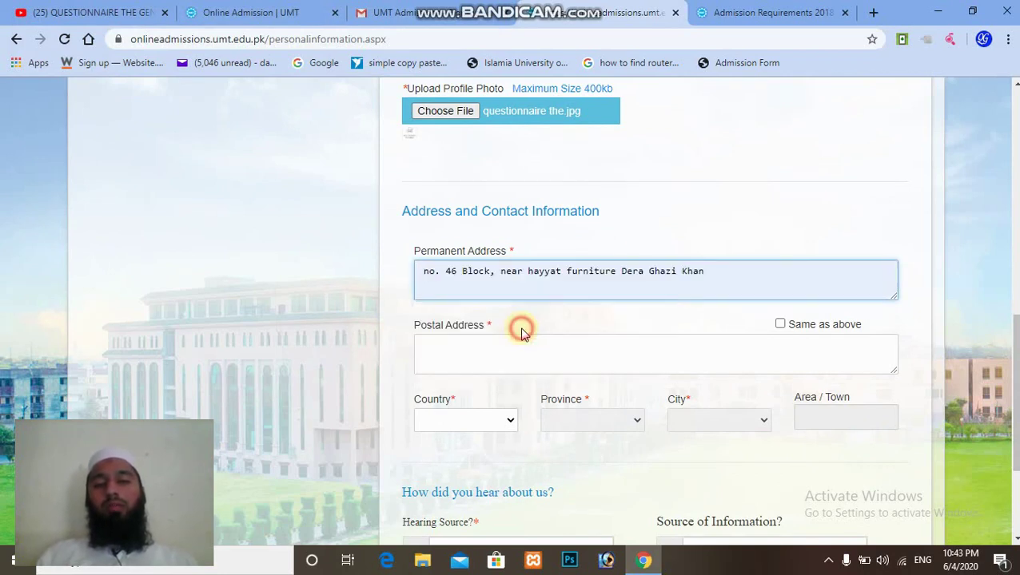
pyautogui.click(589, 351)
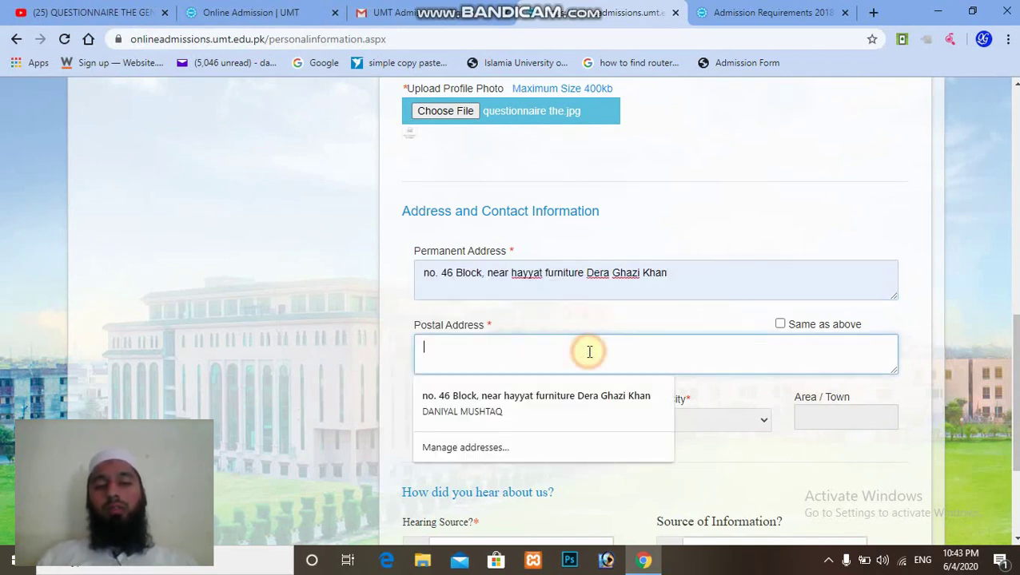
pyautogui.click(588, 395)
pyautogui.scroll(-1, 774, 271)
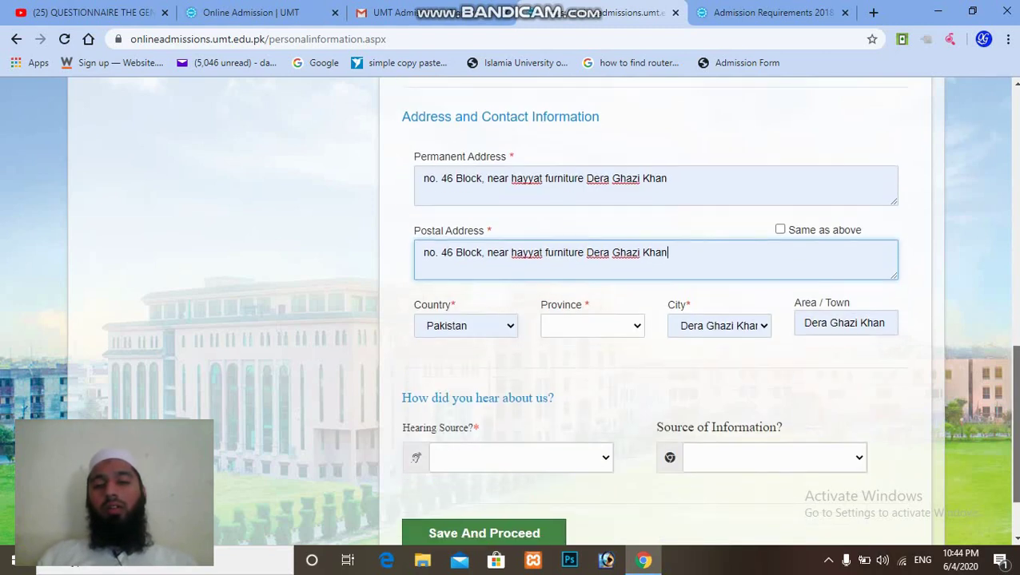
pyautogui.click(778, 231)
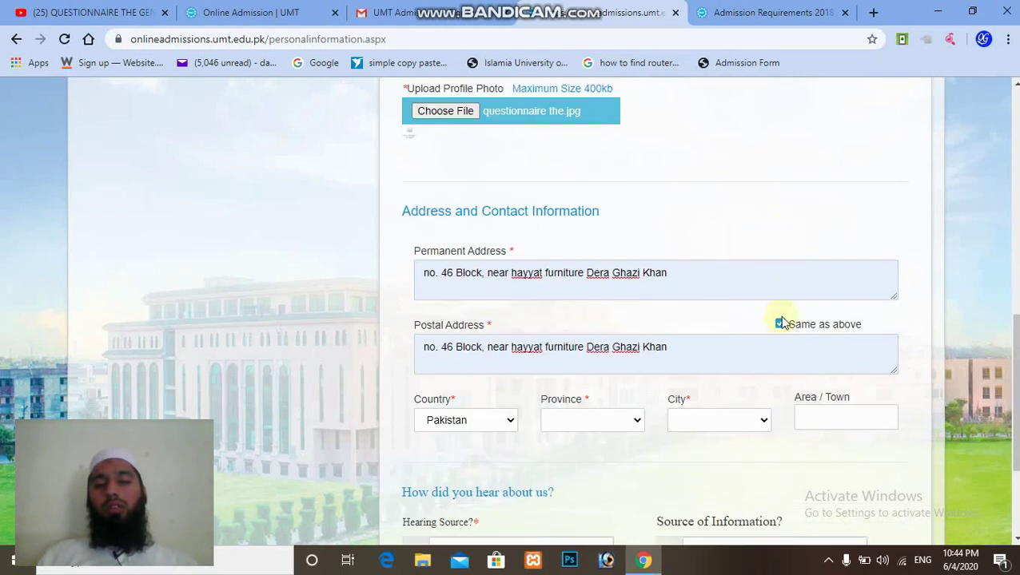
# Set the province to Punjab and the city to Dera Ghazi Khan.
pyautogui.scroll(-3, 522, 260)
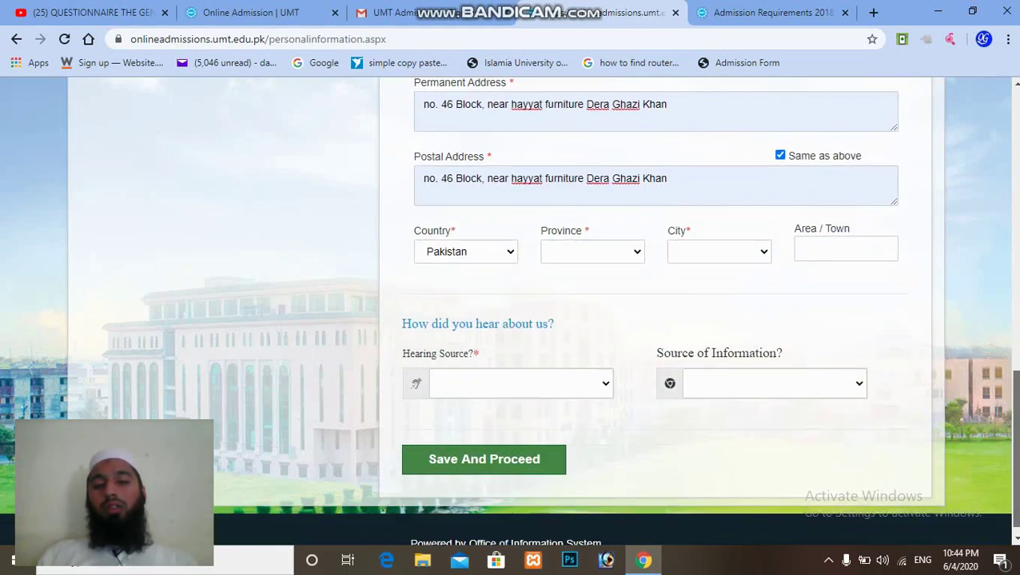
pyautogui.click(635, 244)
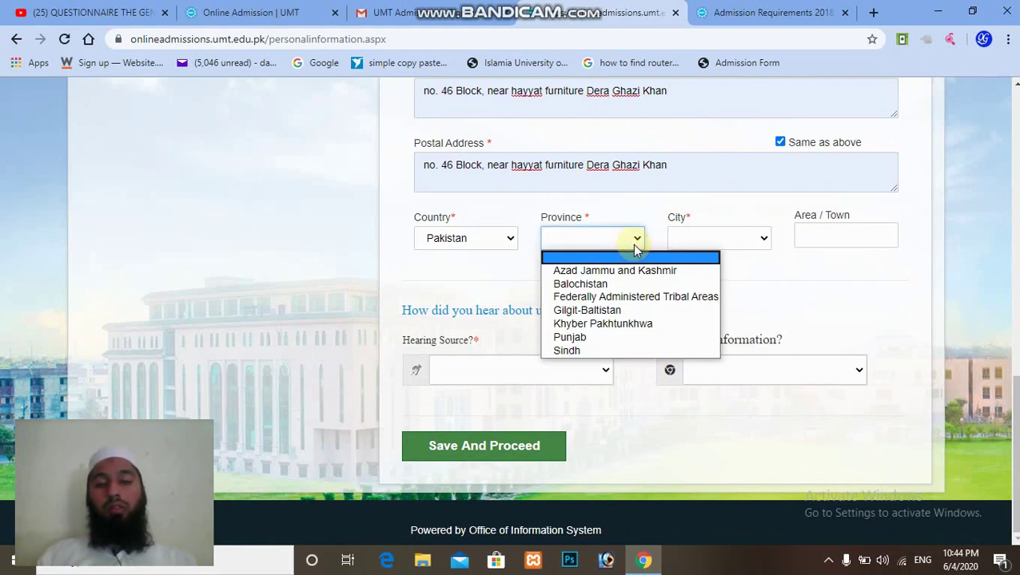
pyautogui.press('p')
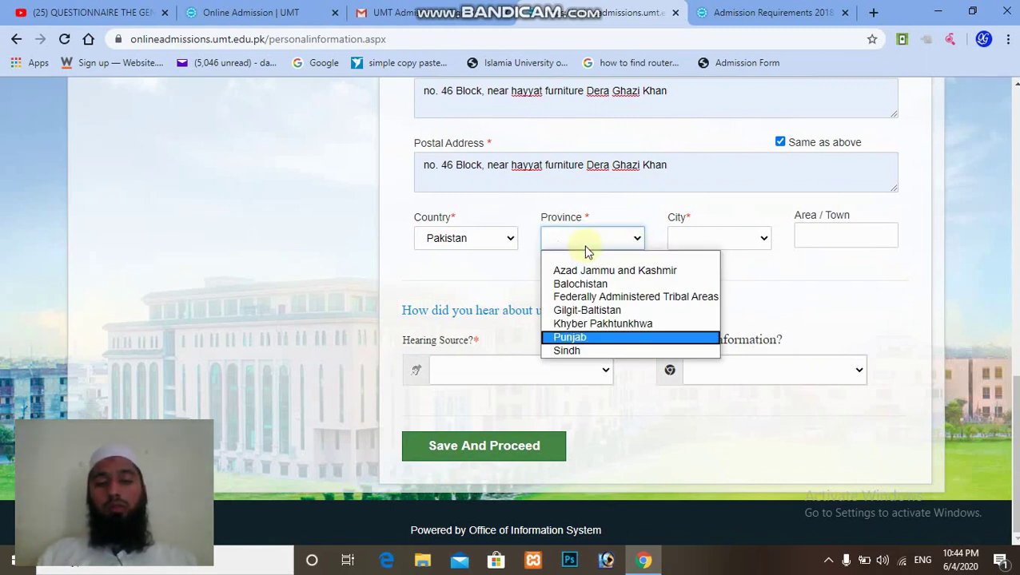
pyautogui.click(618, 338)
pyautogui.click(759, 239)
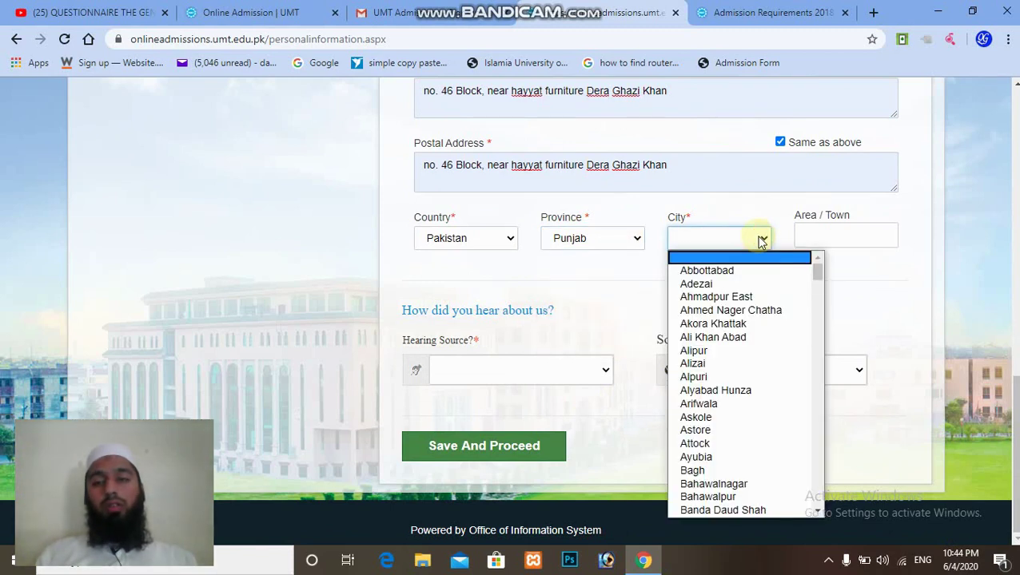
pyautogui.press('d')
pyautogui.press('Down')
pyautogui.press('Down')
pyautogui.press('Down')
pyautogui.press('Down')
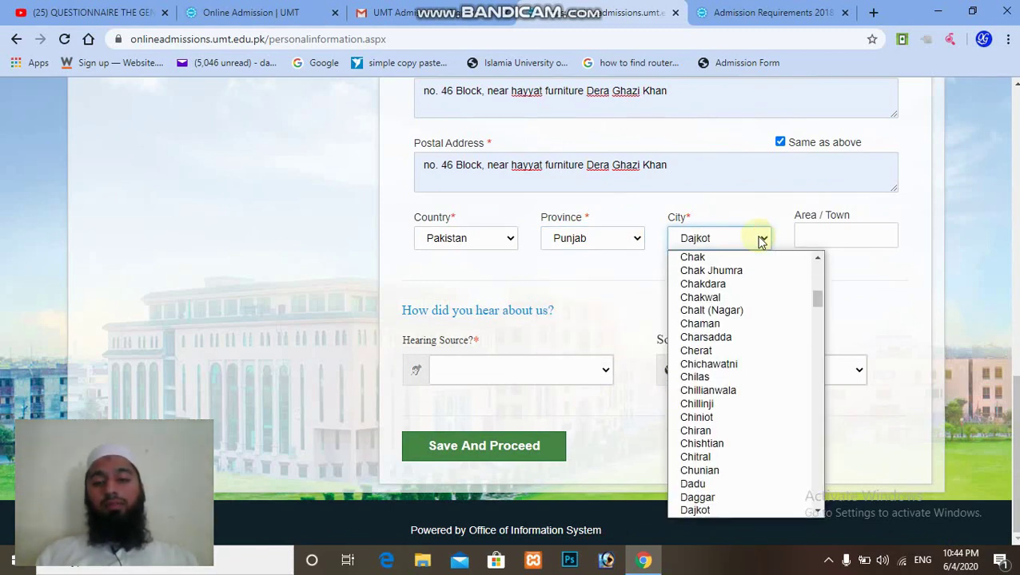
pyautogui.press('Down')
pyautogui.press('Down')
pyautogui.press('Down')
pyautogui.press('Down')
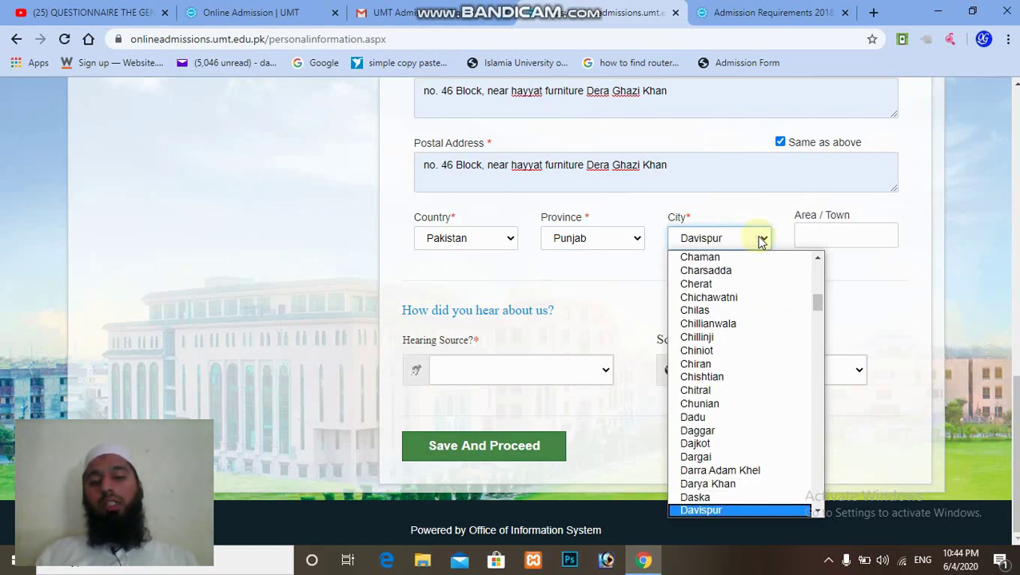
pyautogui.press('Down')
pyautogui.press('Down')
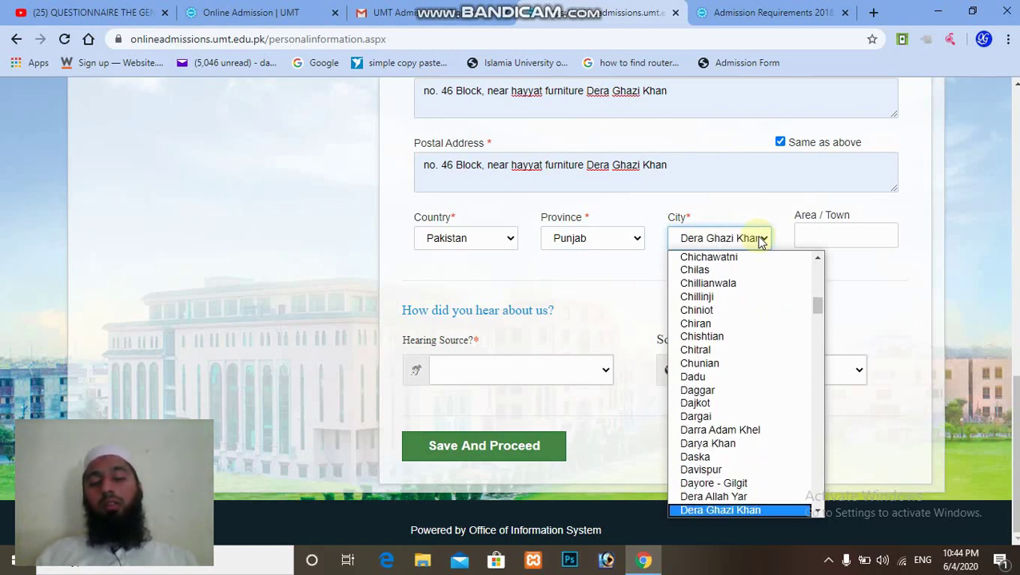
pyautogui.press('Return')
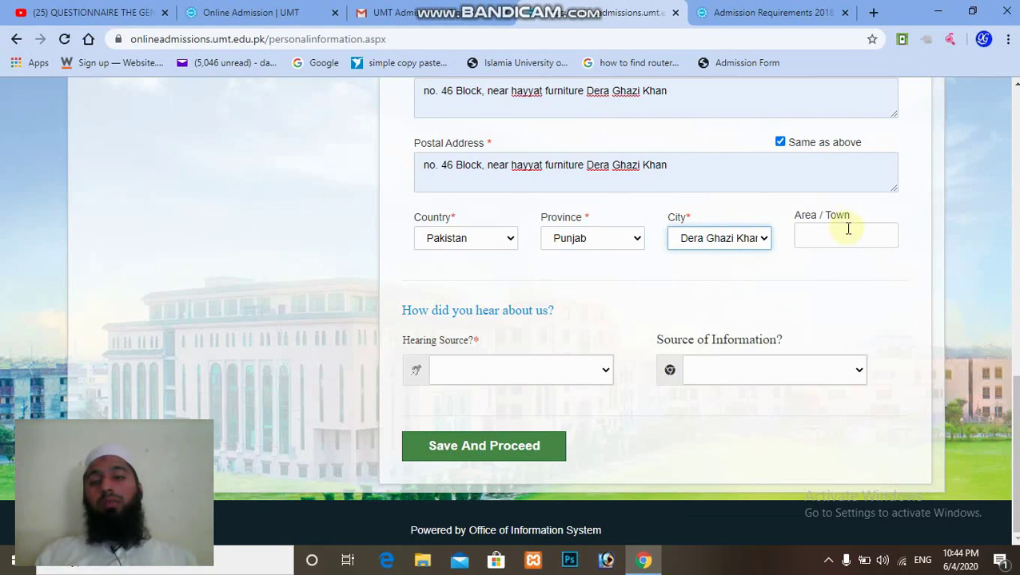
# Enter the applicant's area/town in the address section.
pyautogui.click(847, 228)
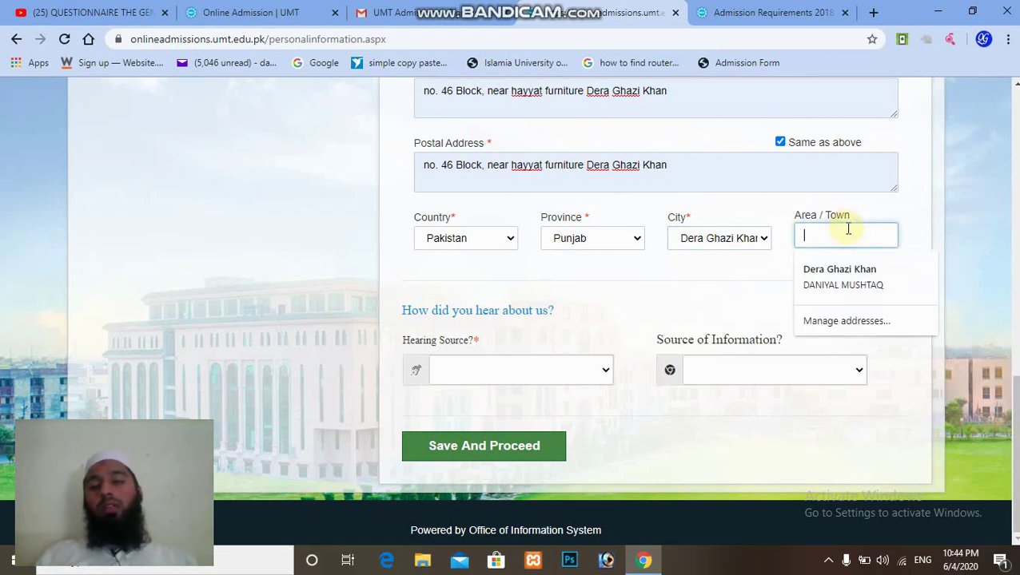
pyautogui.write('B')
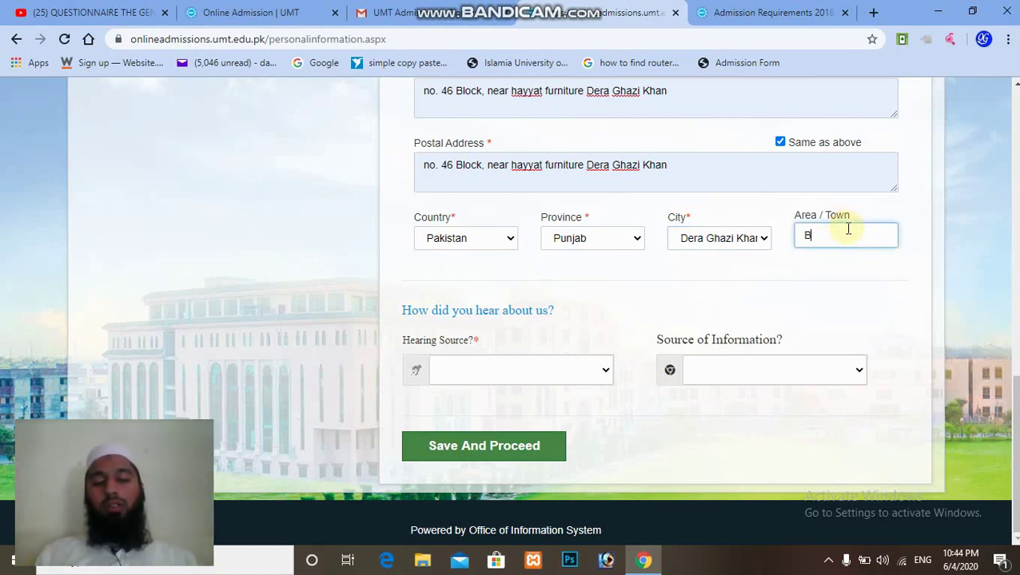
pyautogui.write('LOCK 46')
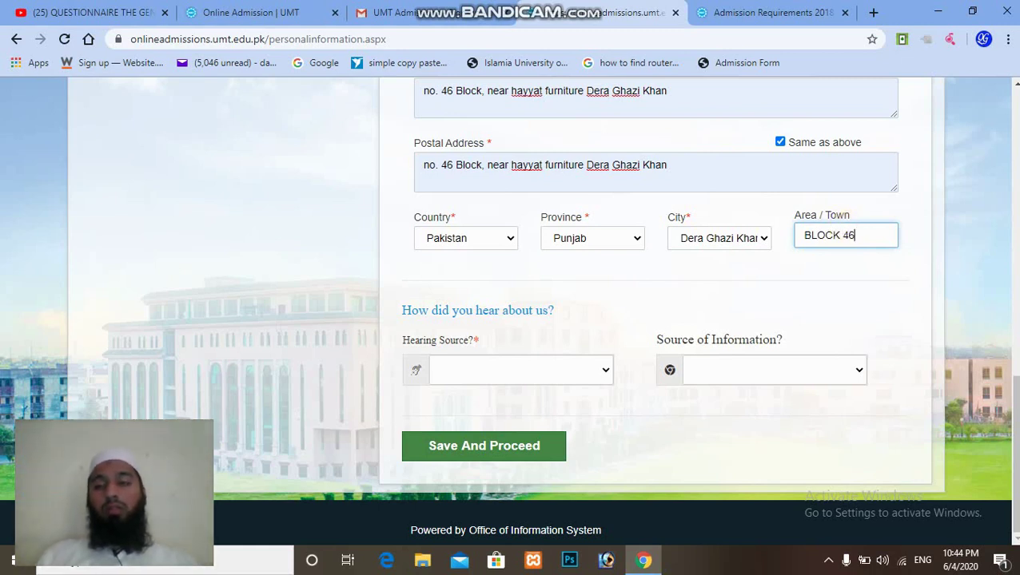
pyautogui.scroll(5, 512, 320)
pyautogui.scroll(-4, 512, 320)
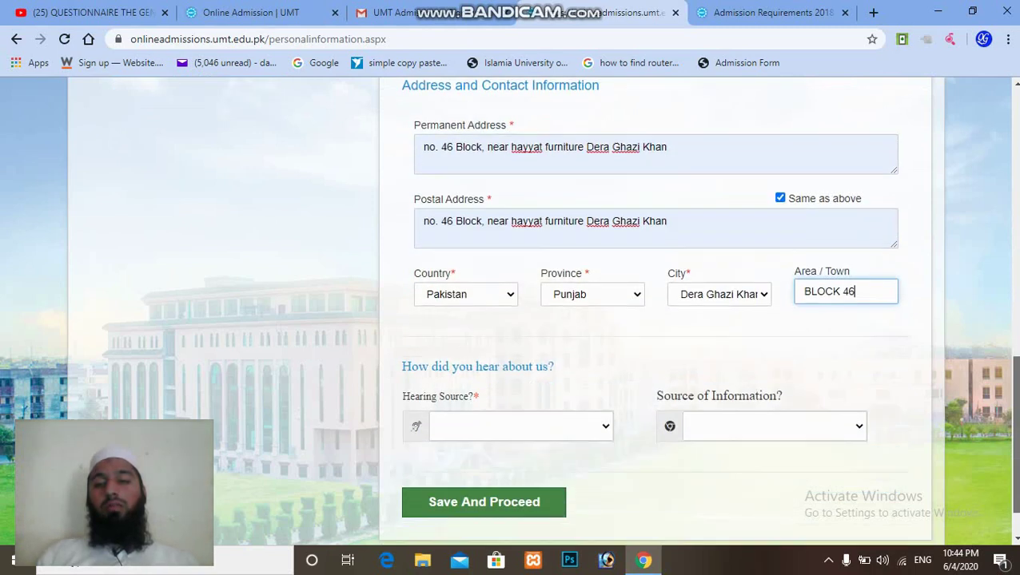
pyautogui.scroll(-1, 586, 351)
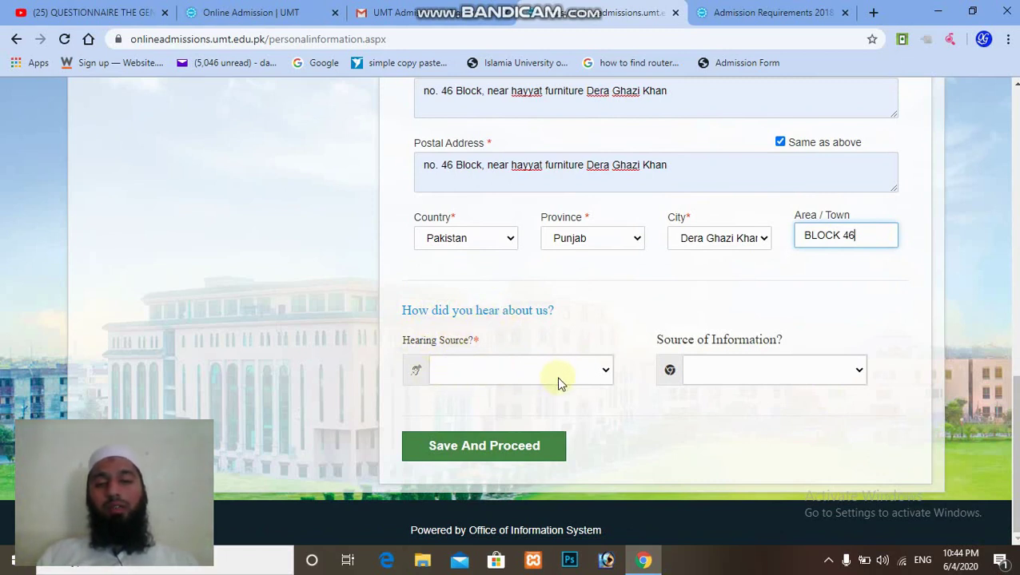
# Set Hearing Source to Telephone and save the personal information to reach Family Information.
pyautogui.click(598, 371)
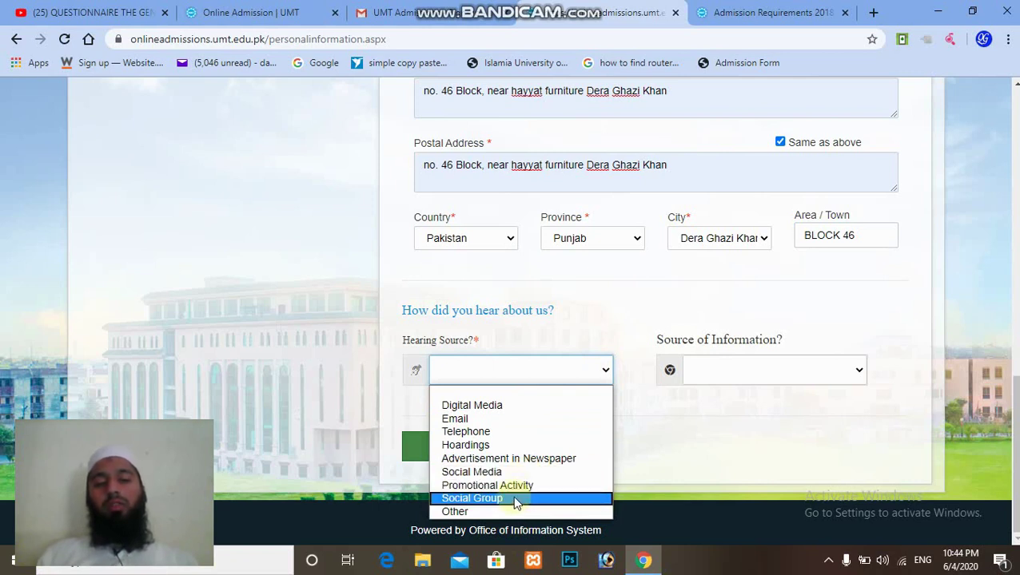
pyautogui.click(497, 438)
pyautogui.click(788, 357)
pyautogui.click(790, 362)
pyautogui.click(779, 373)
pyautogui.click(780, 373)
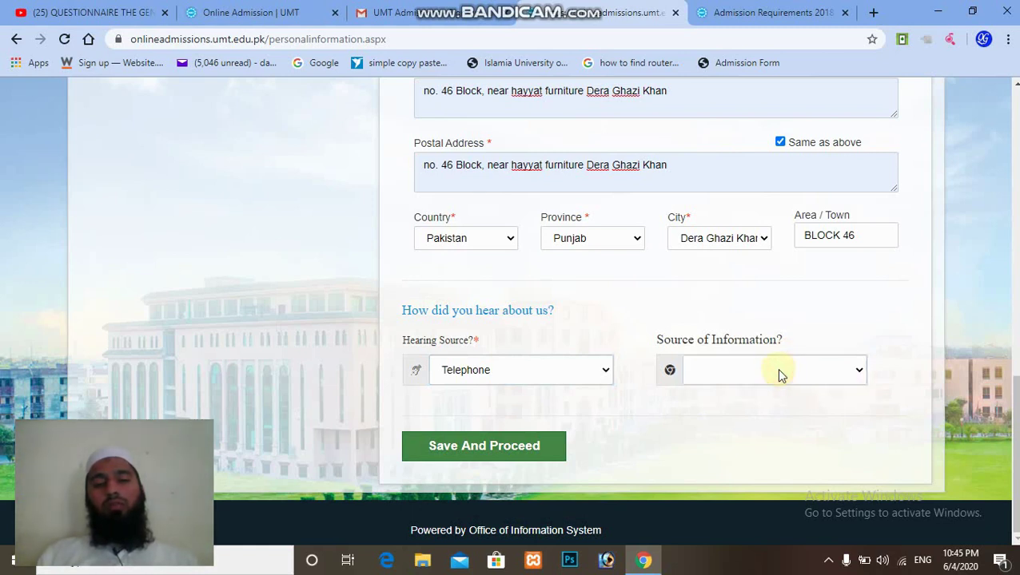
pyautogui.click(516, 450)
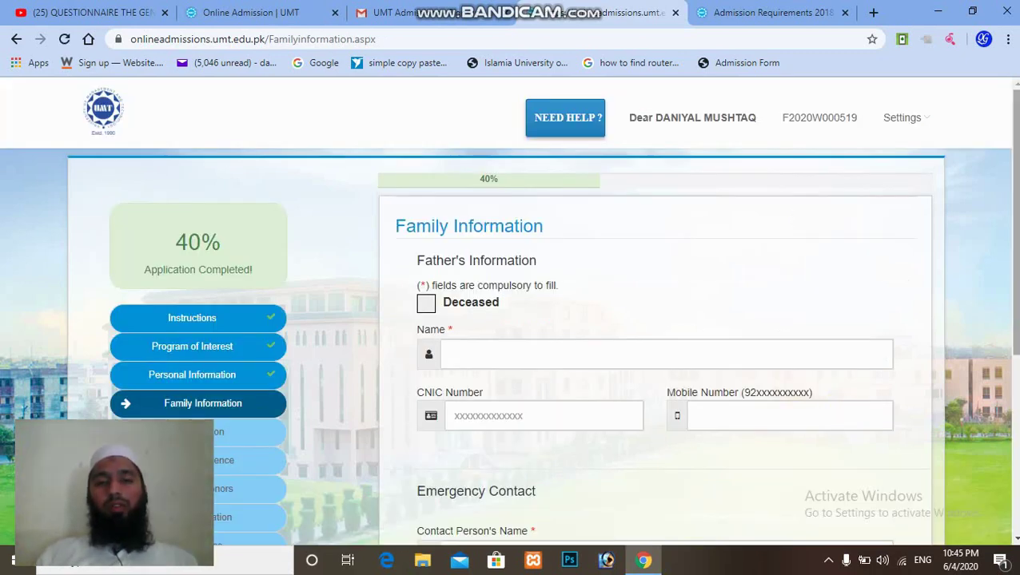
# Enter the father's full name, CNIC number and mobile number in Father's Information.
pyautogui.scroll(-1, 845, 408)
pyautogui.click(502, 304)
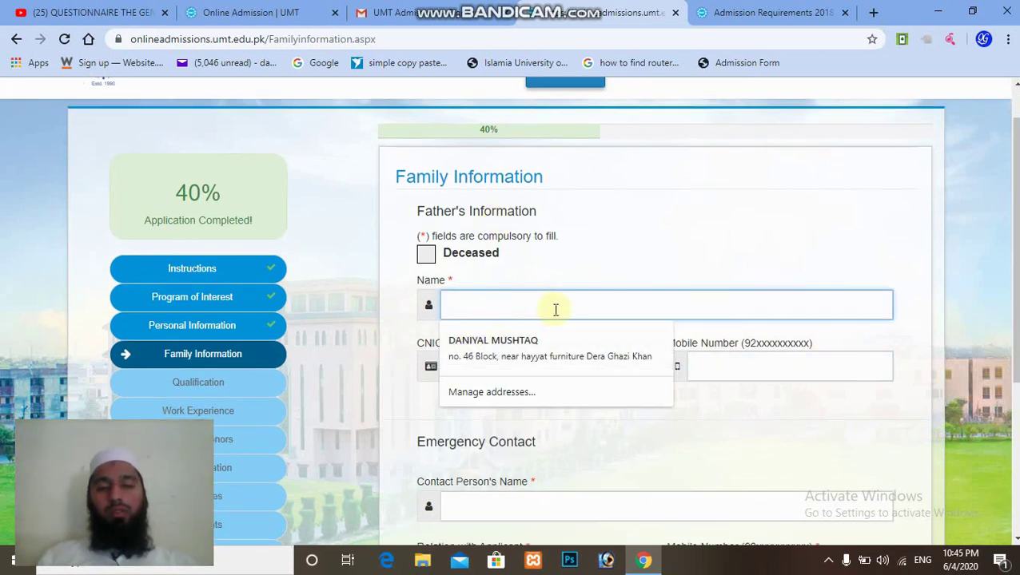
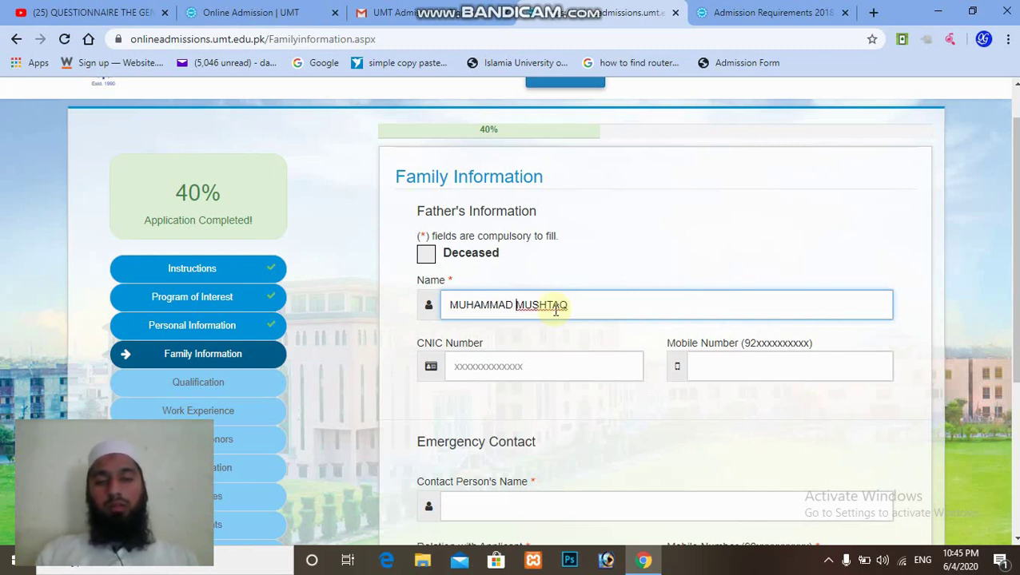
pyautogui.click(571, 367)
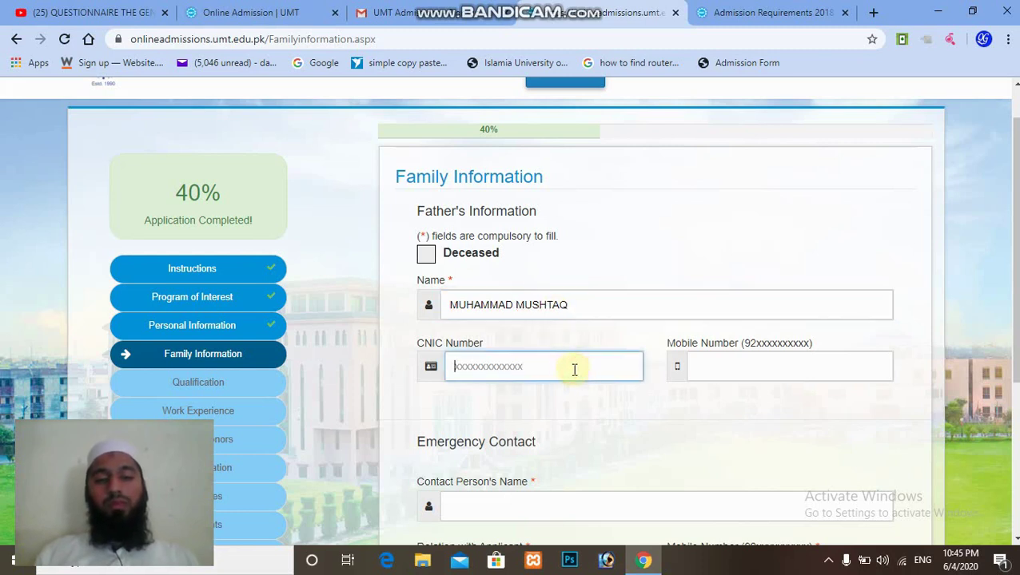
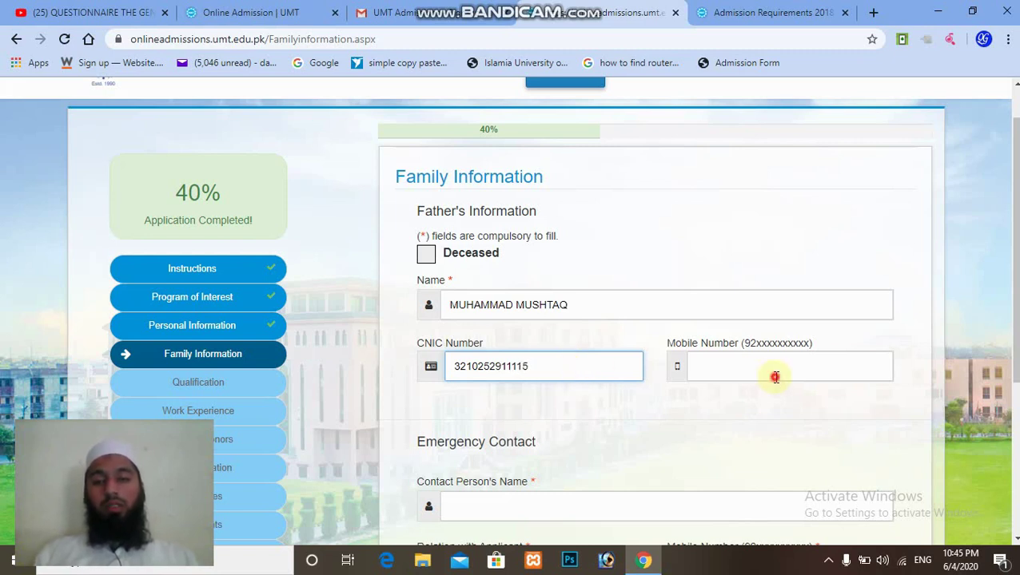
pyautogui.click(774, 375)
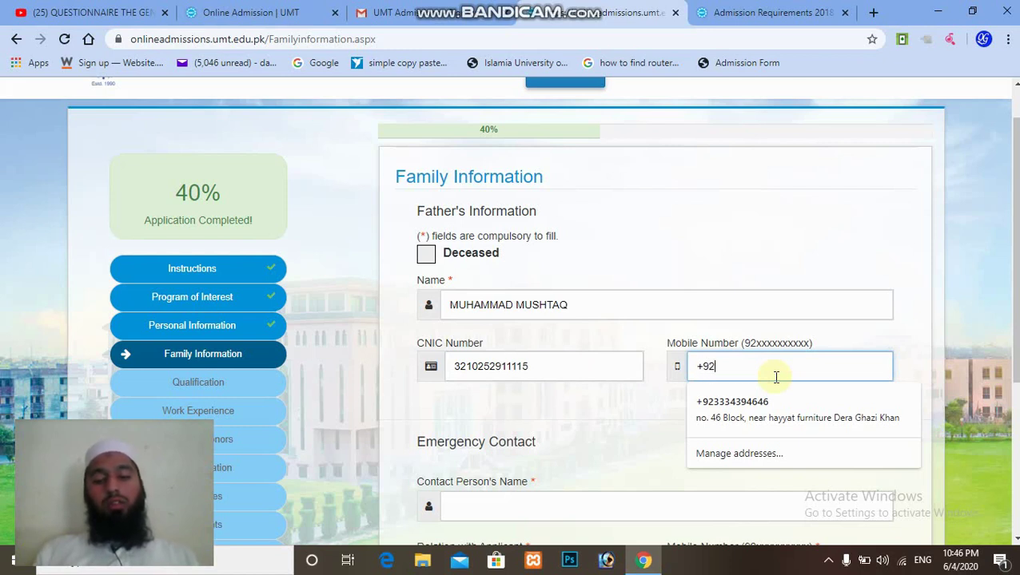
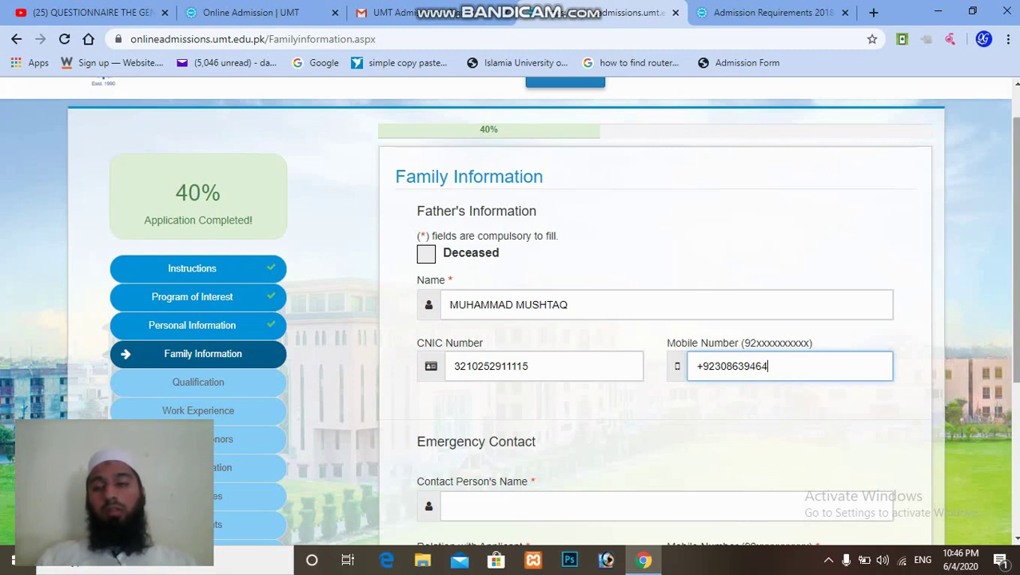
pyautogui.scroll(-3, 775, 377)
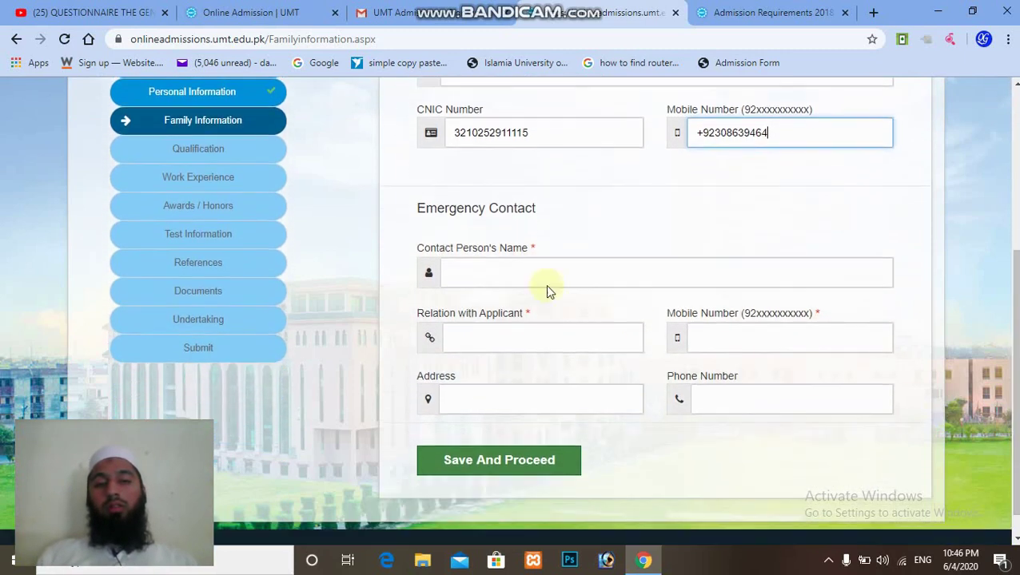
# Enter the emergency contact's name with relation BROTHER, and remove the '+' from the father's mobile.
pyautogui.click(462, 283)
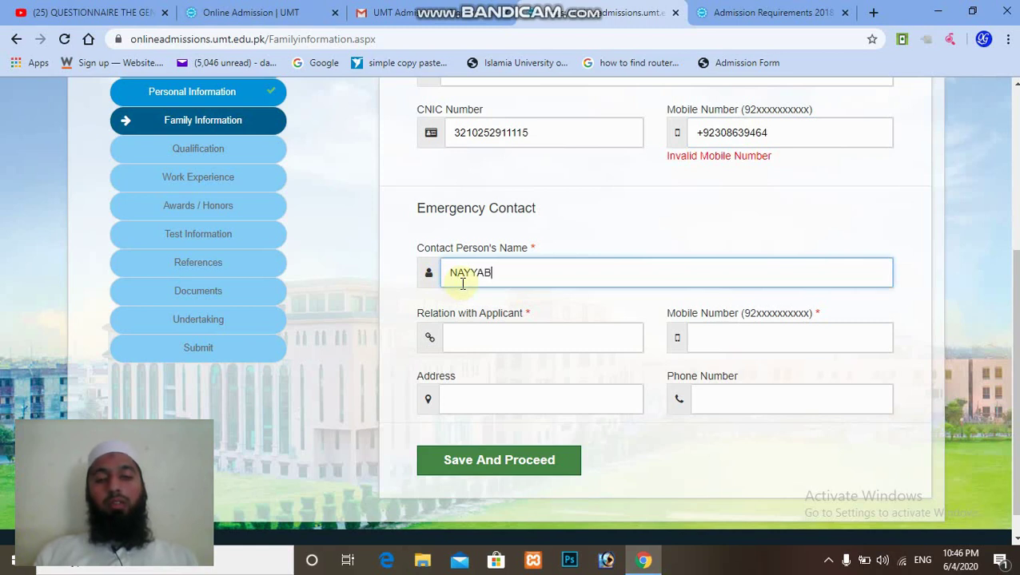
pyautogui.write('MUSHTAQ')
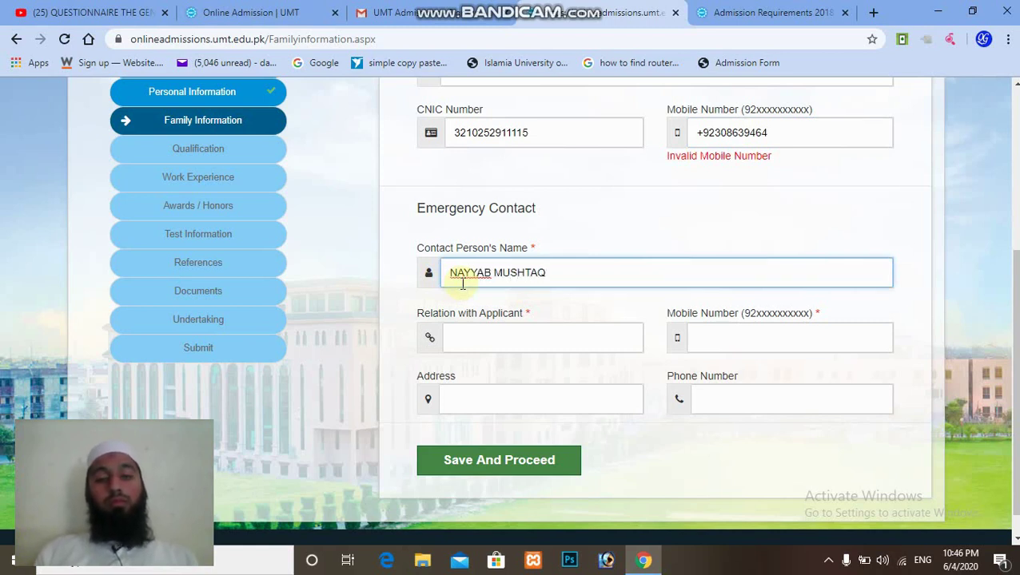
pyautogui.press('Tab')
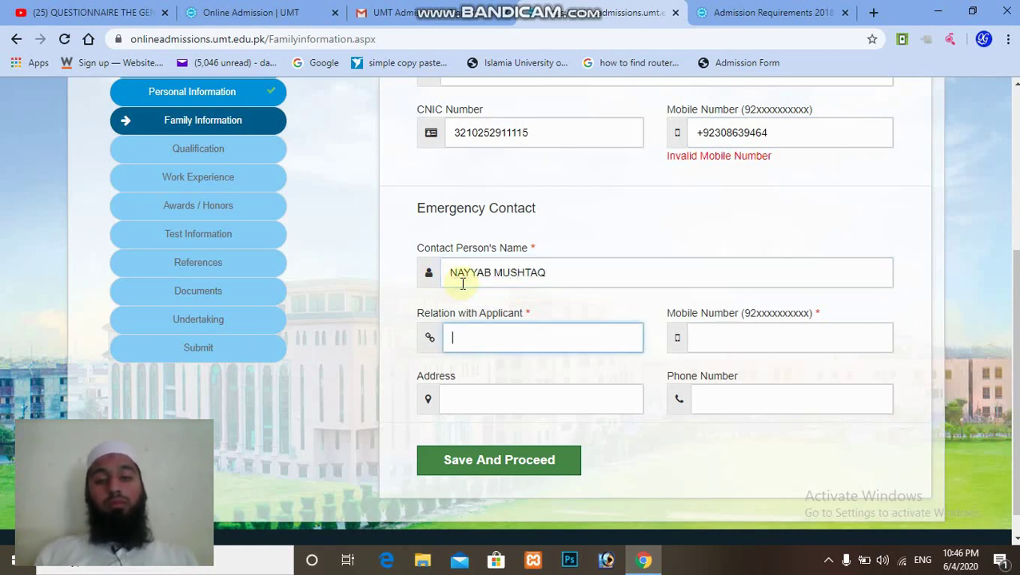
pyautogui.write('B')
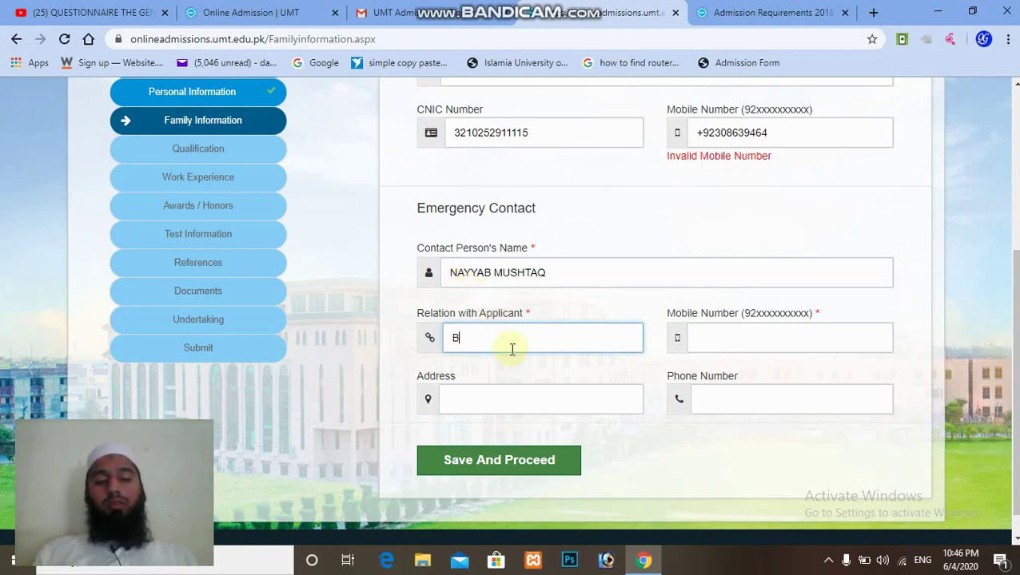
pyautogui.write('ROTHER')
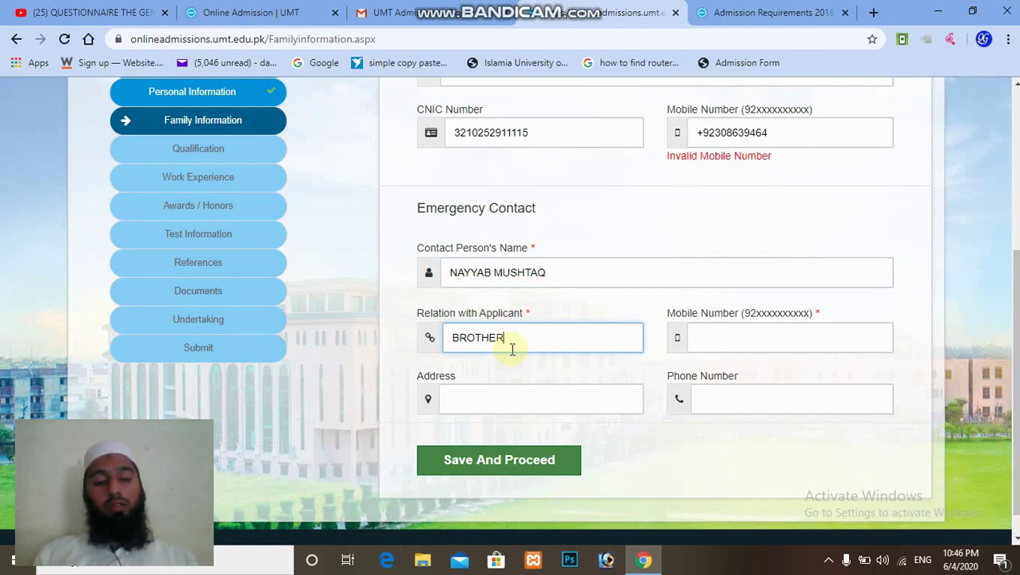
pyautogui.press('Tab')
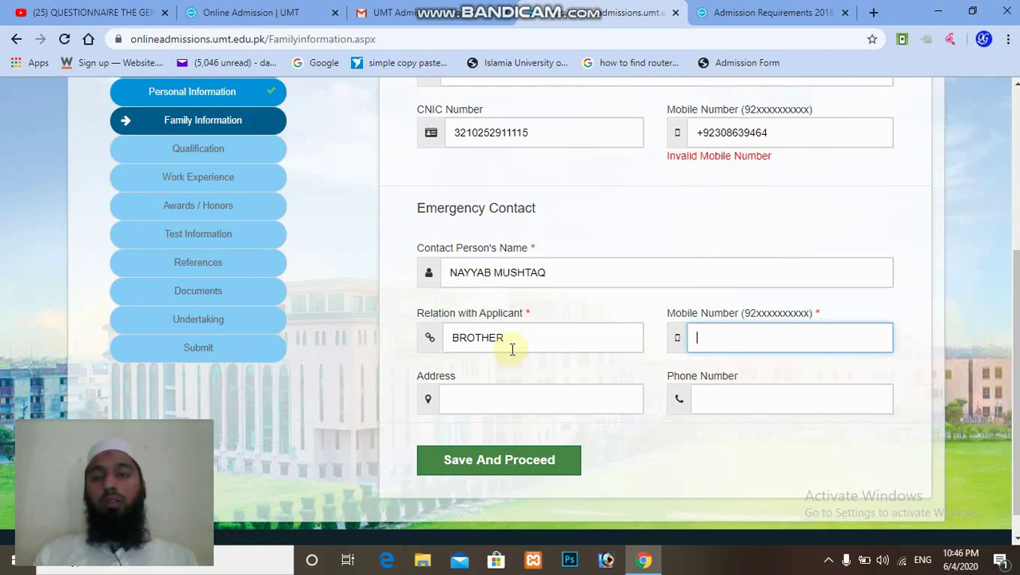
pyautogui.click(705, 132)
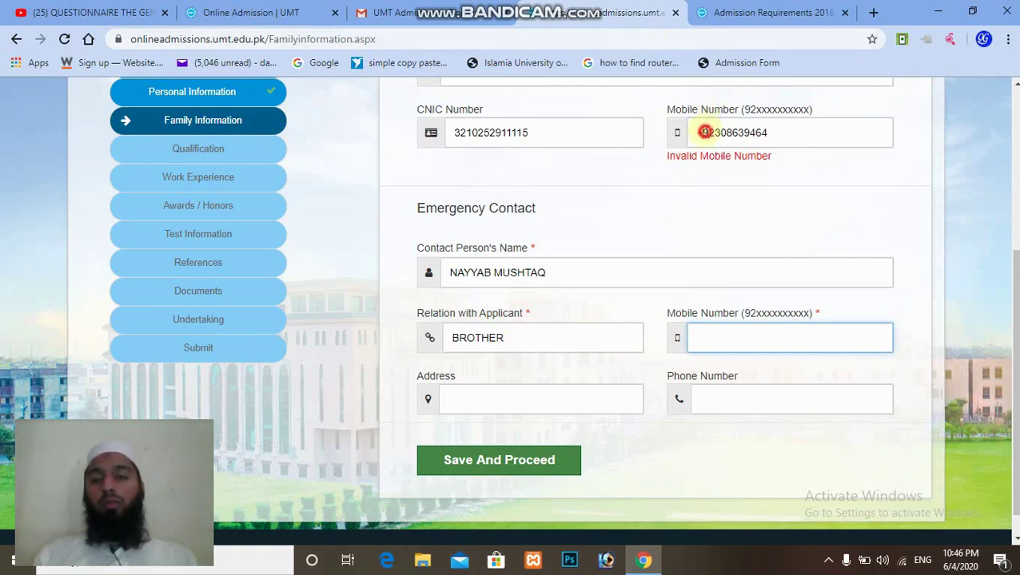
pyautogui.press('BackSpace')
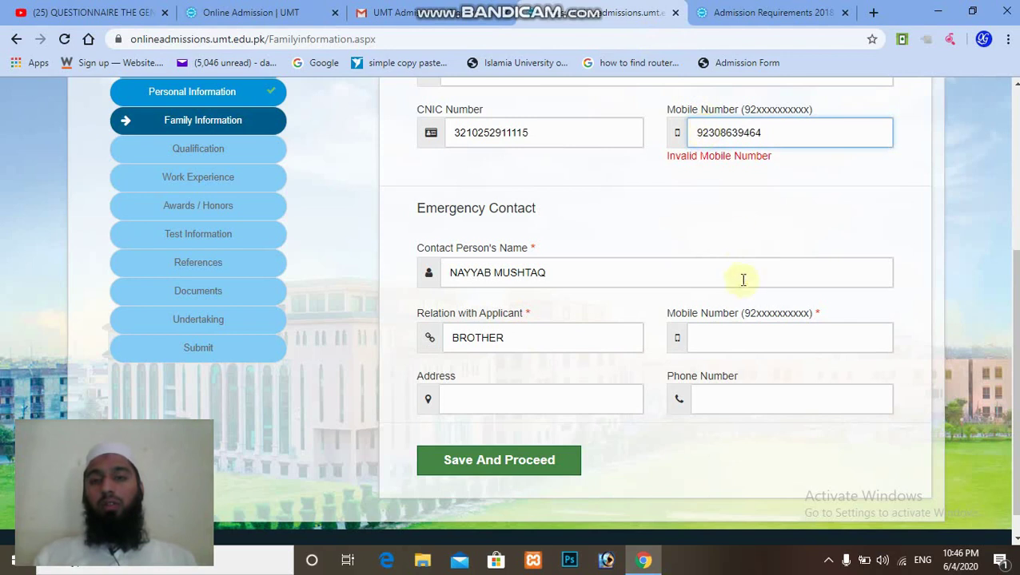
# Autofill the emergency contact's mobile, address and phone number from saved suggestions.
pyautogui.click(743, 336)
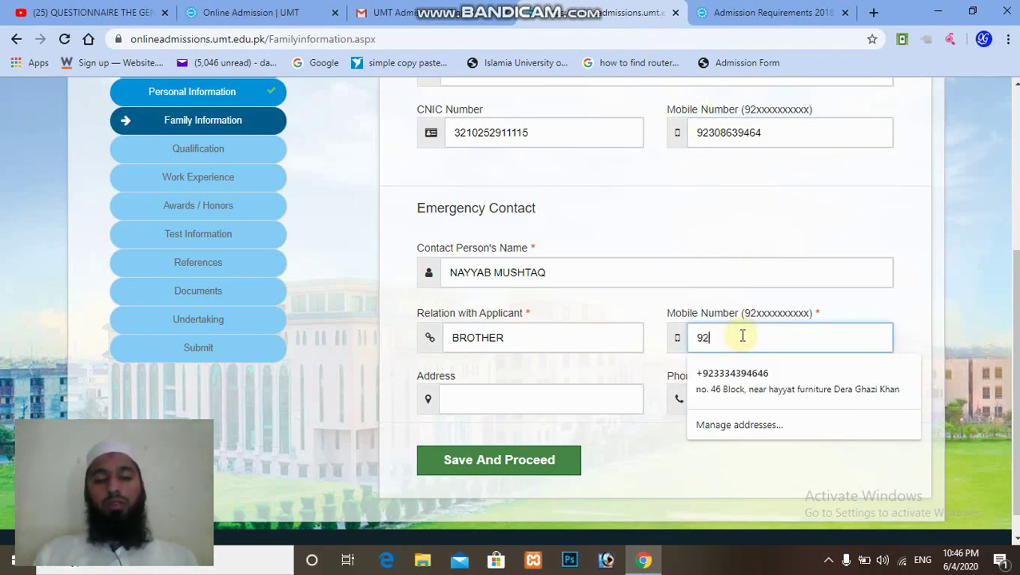
pyautogui.write('92')
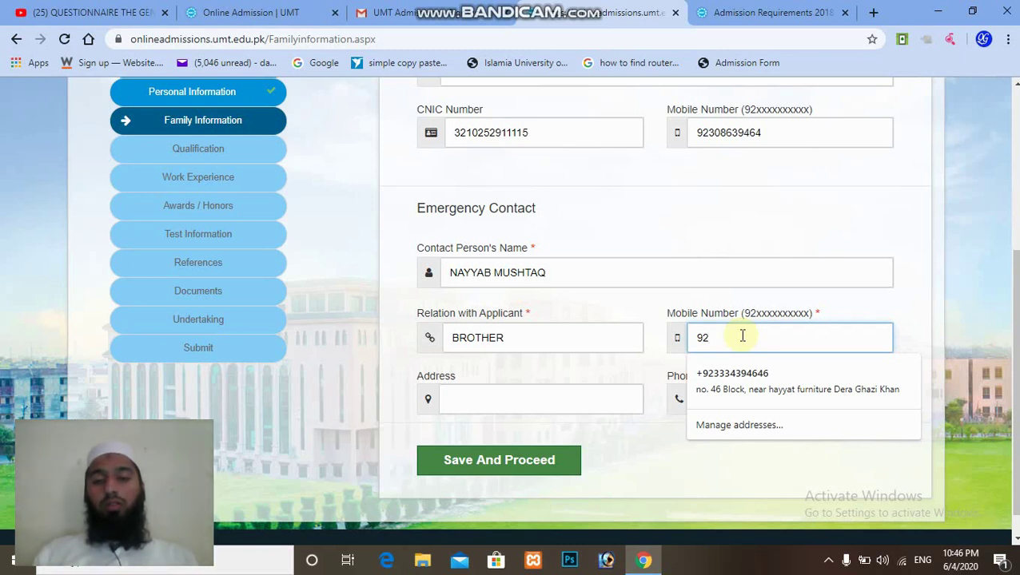
pyautogui.press('Down')
pyautogui.press('Return')
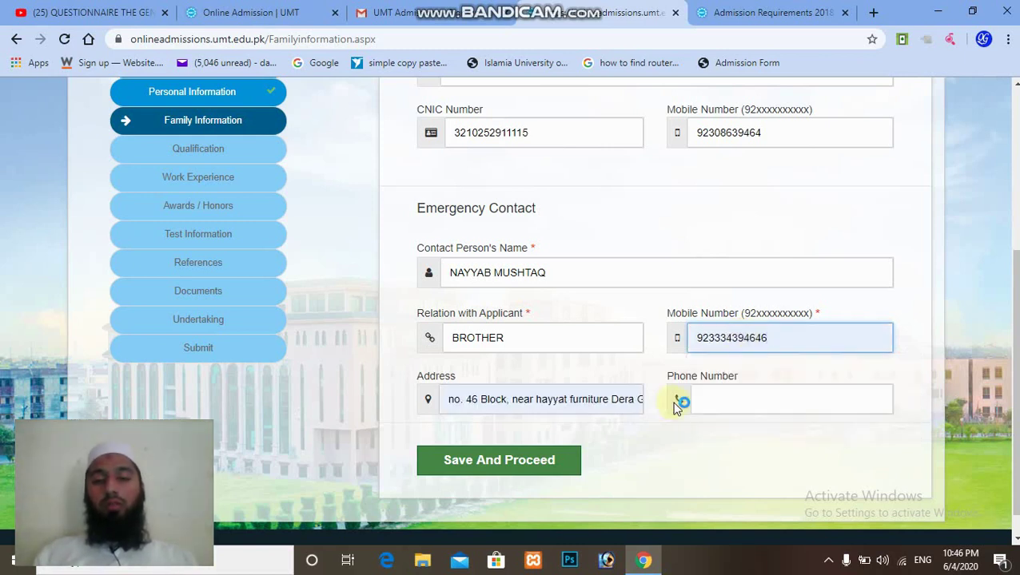
pyautogui.click(725, 400)
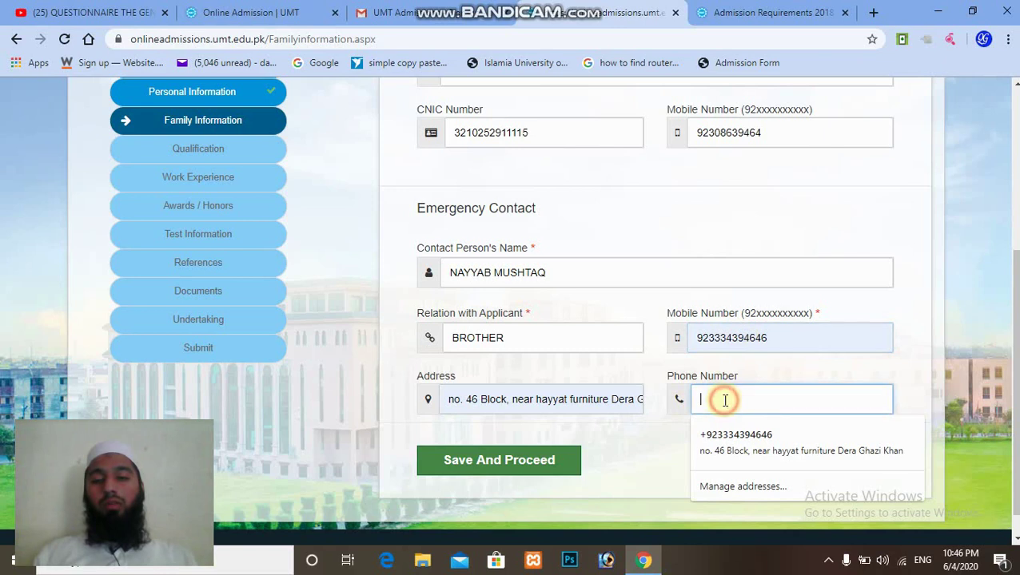
pyautogui.click(735, 444)
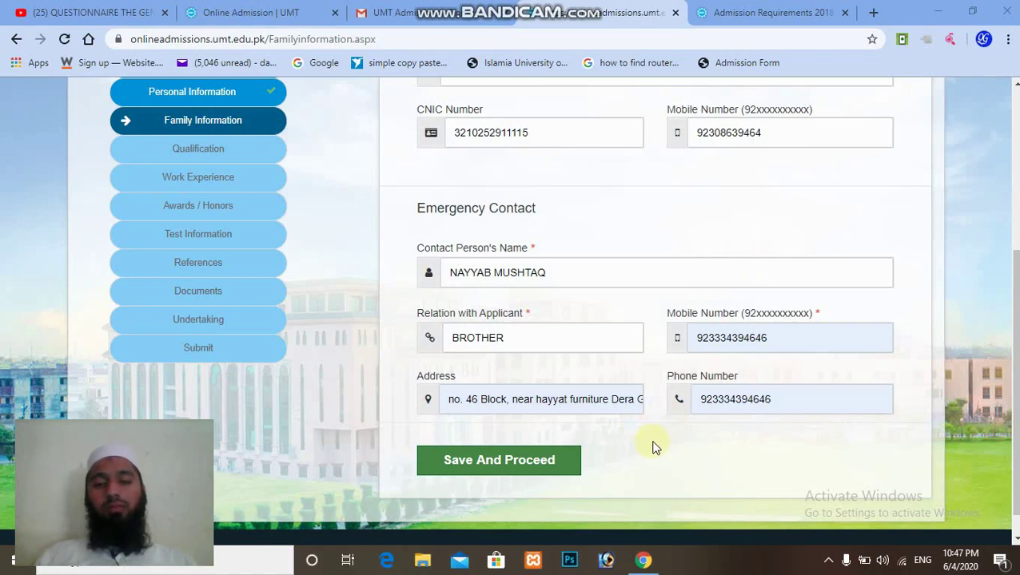
# Save the family information and continue to the Qualification page.
pyautogui.click(556, 463)
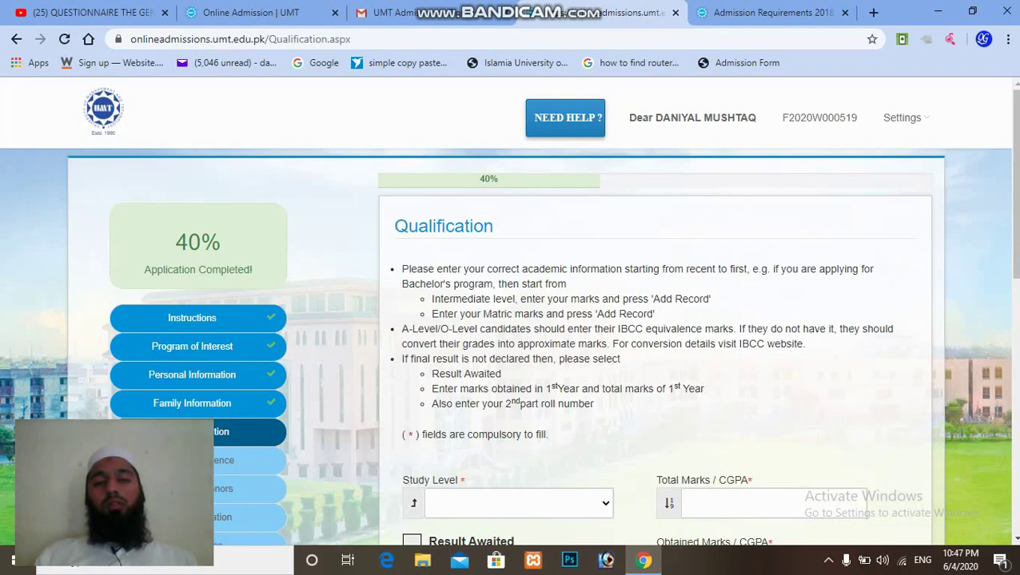
pyautogui.scroll(-5, 510, 320)
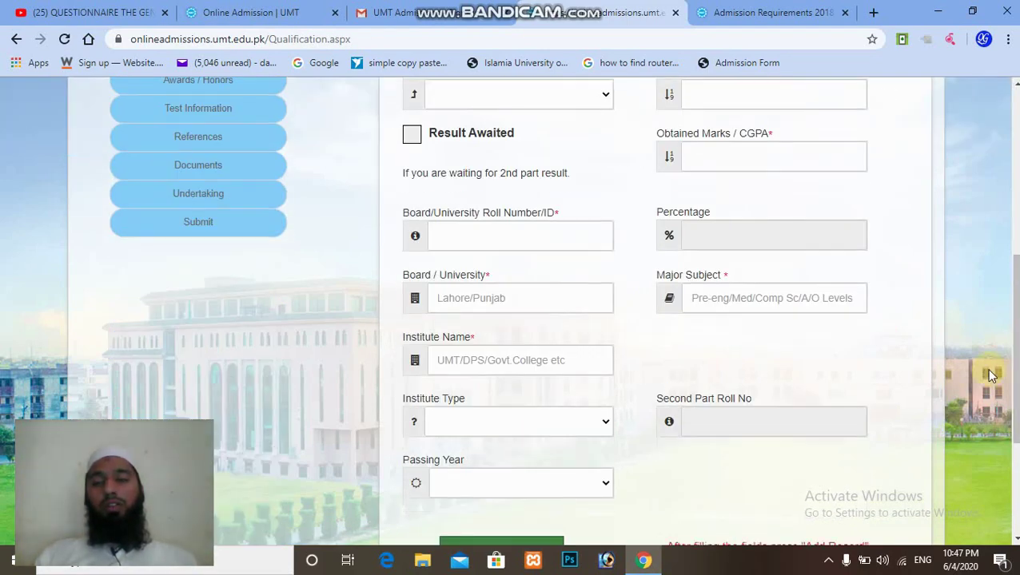
pyautogui.scroll(5, 510, 320)
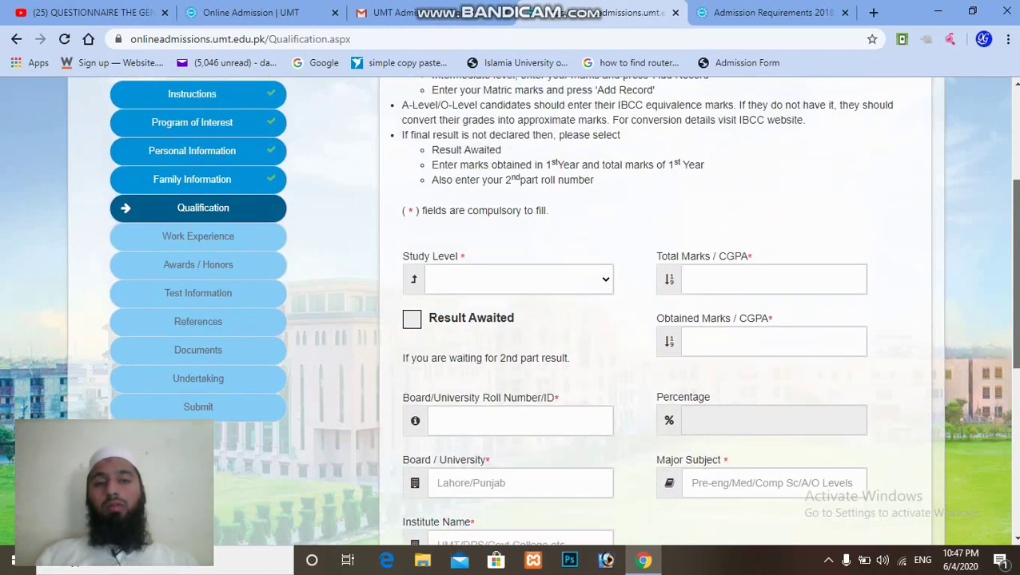
pyautogui.scroll(-2, 510, 320)
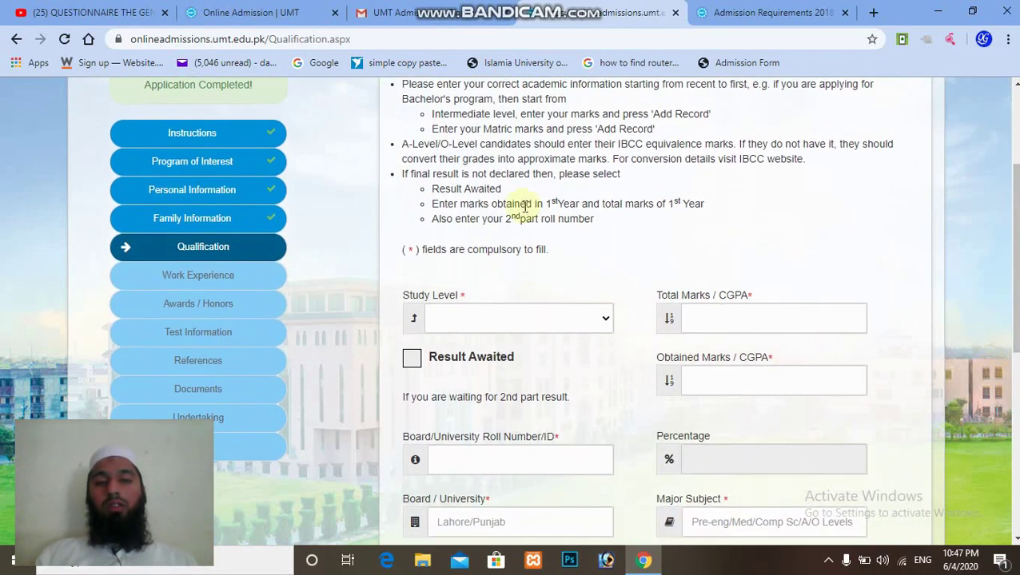
# Add the Matric, Intermediate and Bachelor 4 years qualification records and save the section.
pyautogui.click(605, 319)
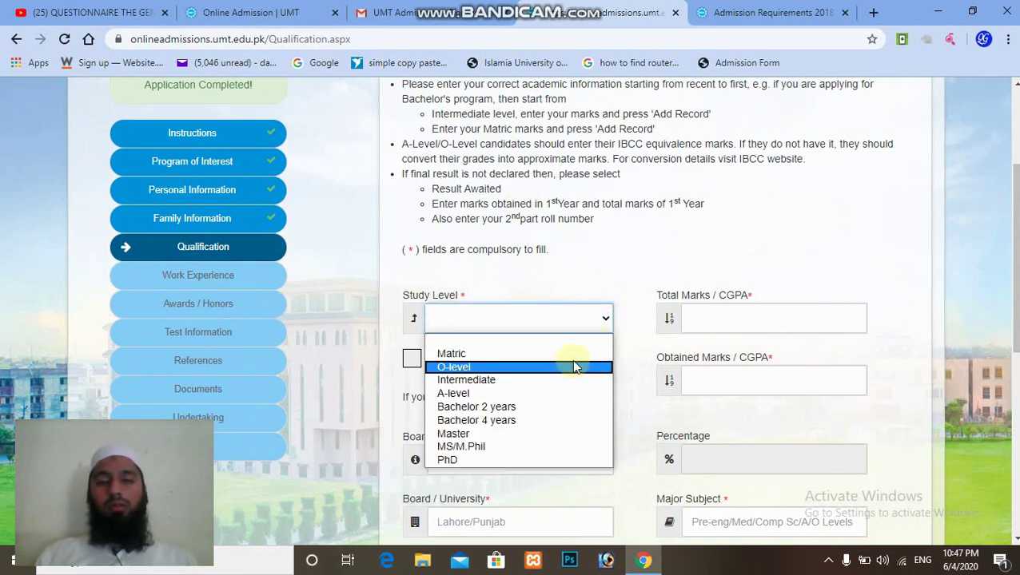
pyautogui.scroll(1, 744, 356)
pyautogui.scroll(1, 674, 227)
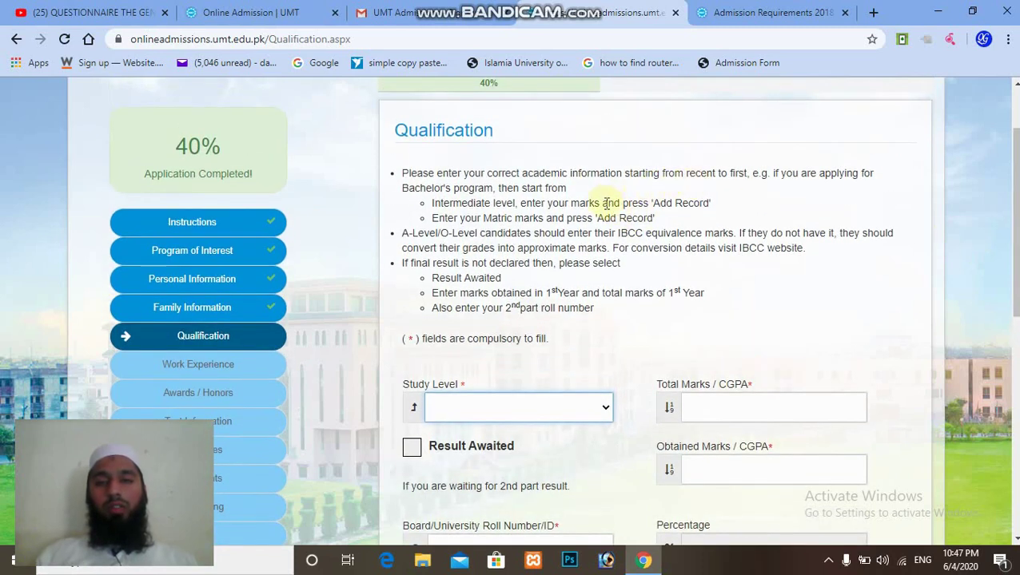
pyautogui.scroll(-1, 560, 216)
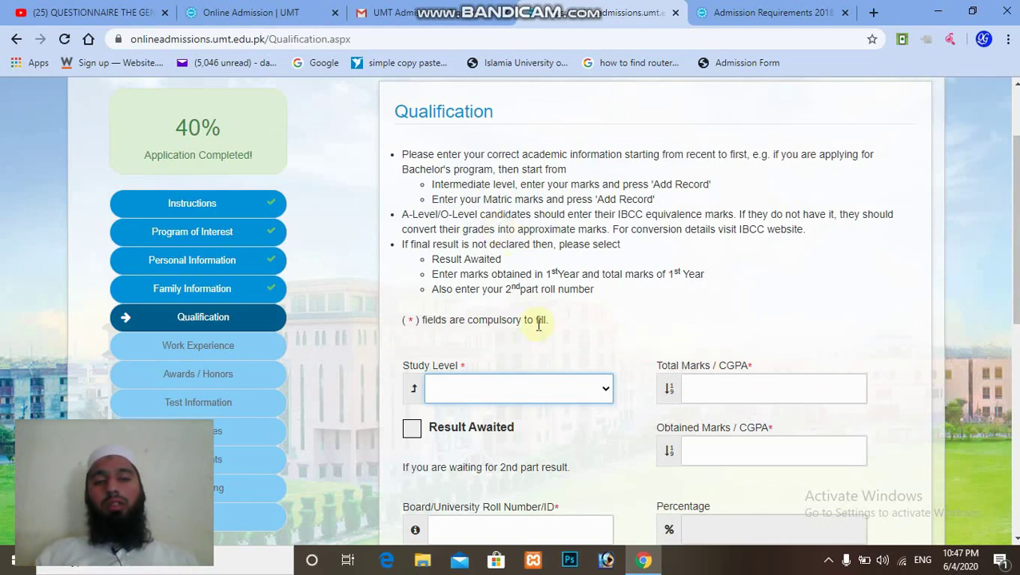
pyautogui.scroll(-10, 854, 318)
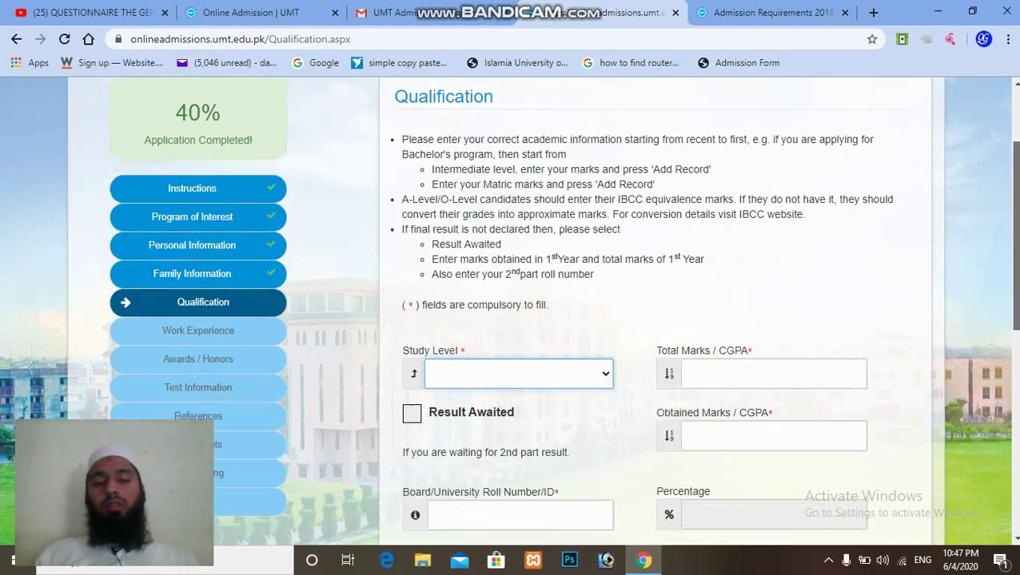
pyautogui.scroll(1, 511, 312)
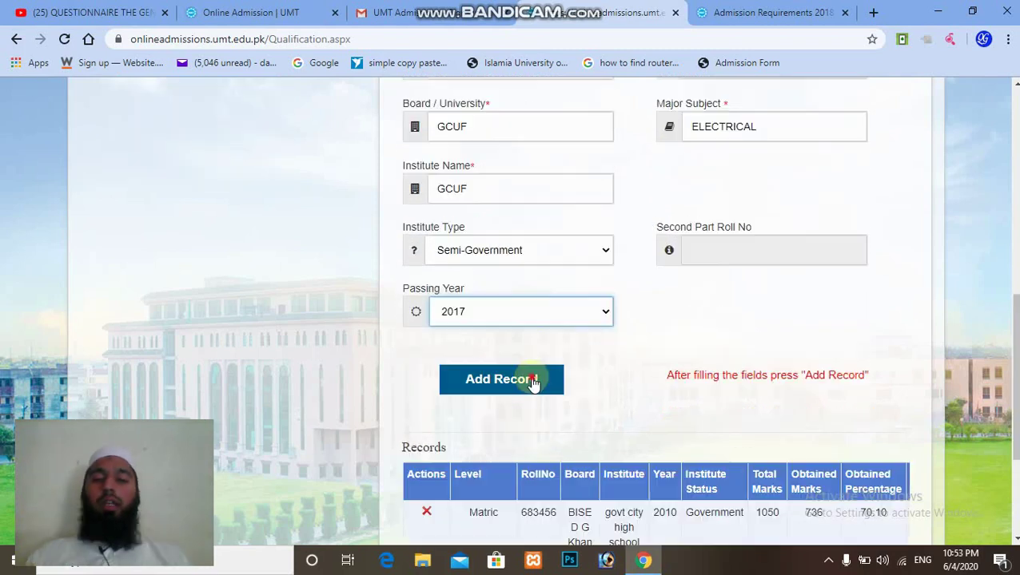
pyautogui.click(533, 381)
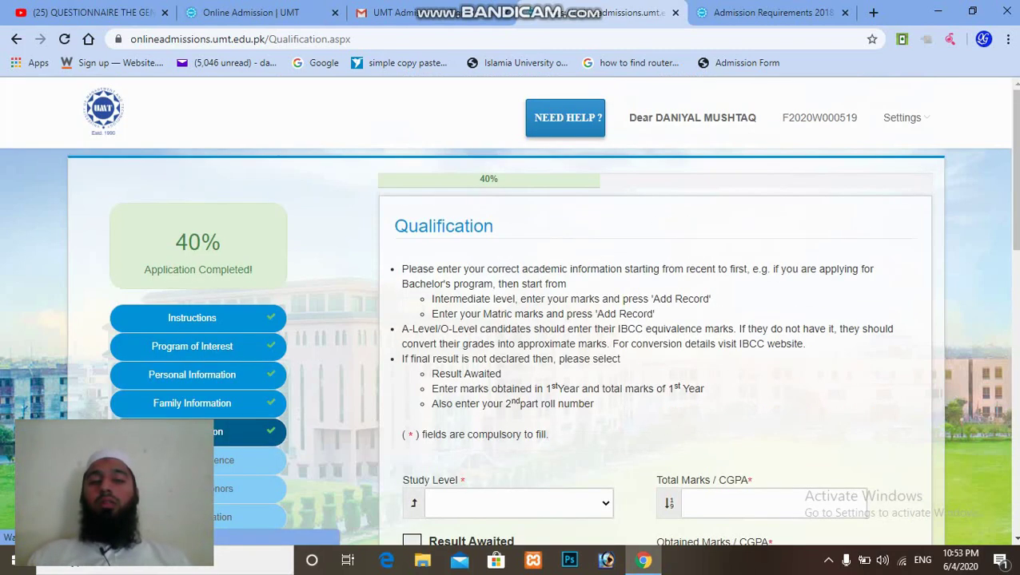
pyautogui.scroll(-2, 512, 312)
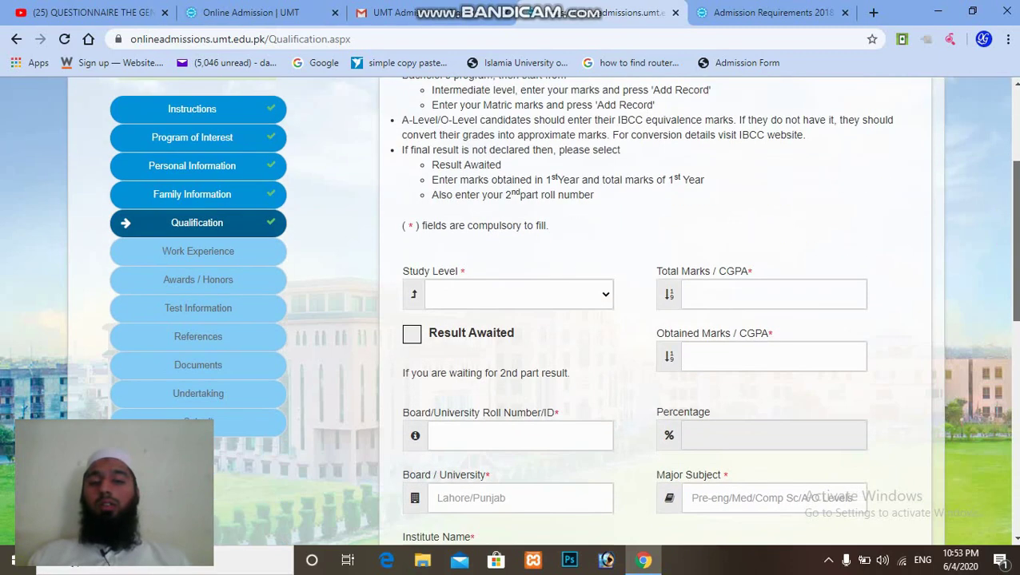
pyautogui.scroll(-7, 655, 312)
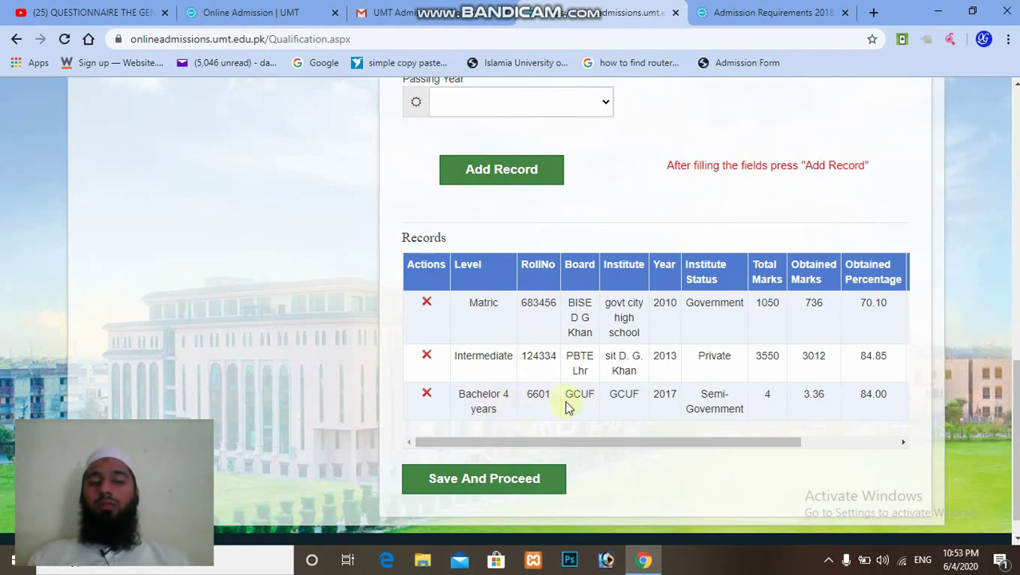
pyautogui.click(507, 489)
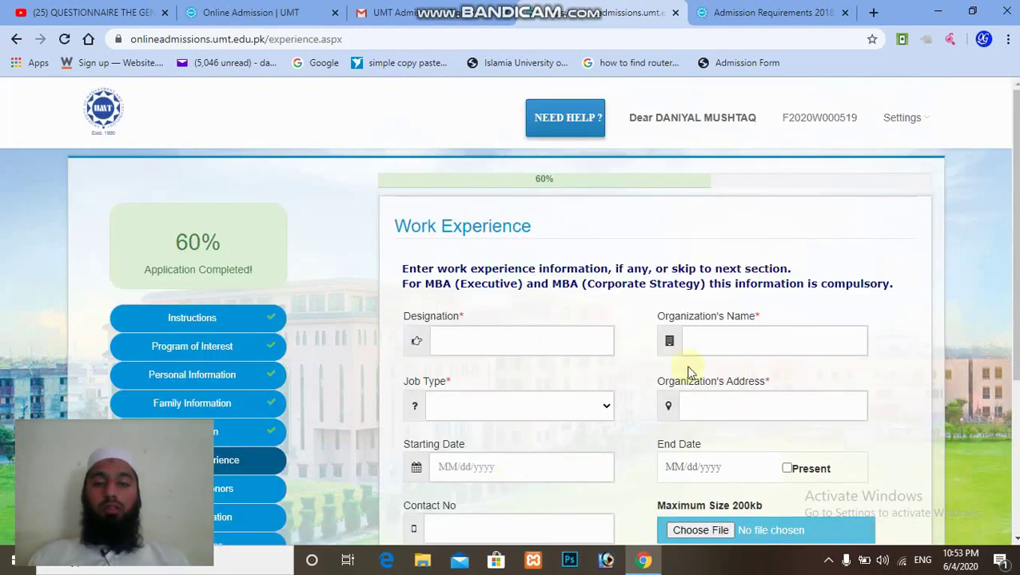
# Skip the Work Experience page without adding any entries.
pyautogui.scroll(-3, 543, 319)
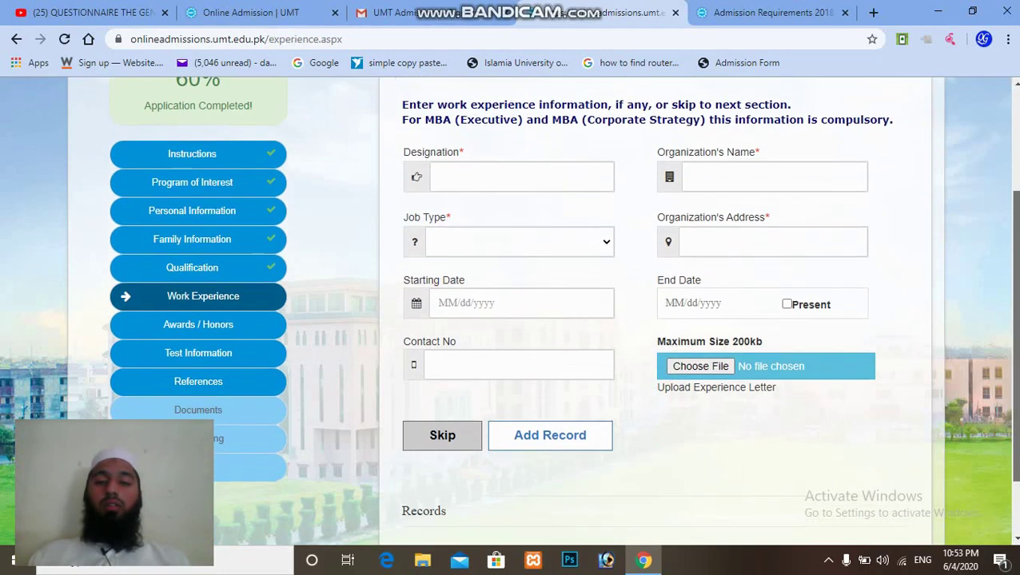
pyautogui.scroll(2, 512, 312)
pyautogui.scroll(-1, 511, 311)
pyautogui.scroll(-1, 789, 282)
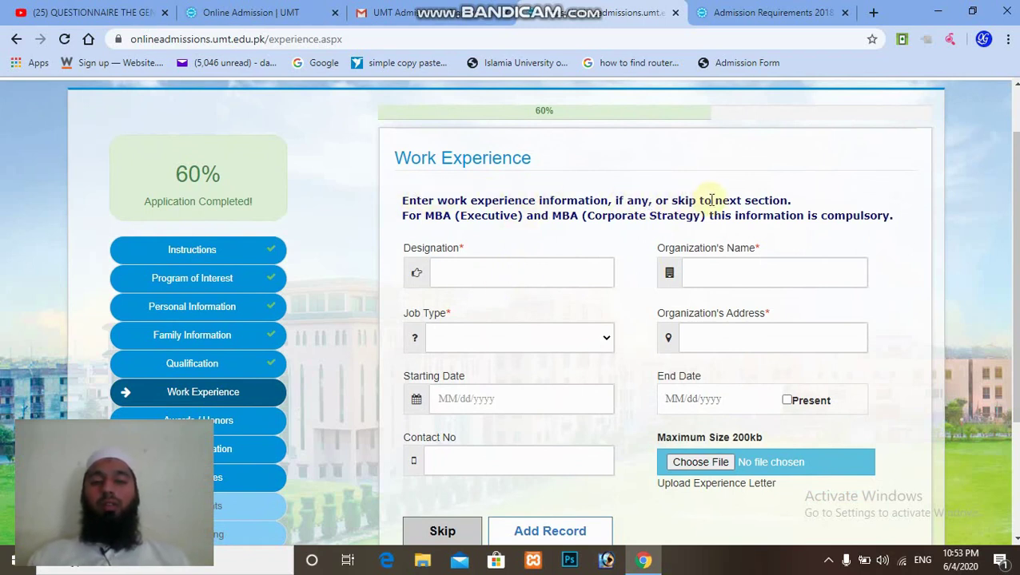
pyautogui.scroll(-1, 1013, 192)
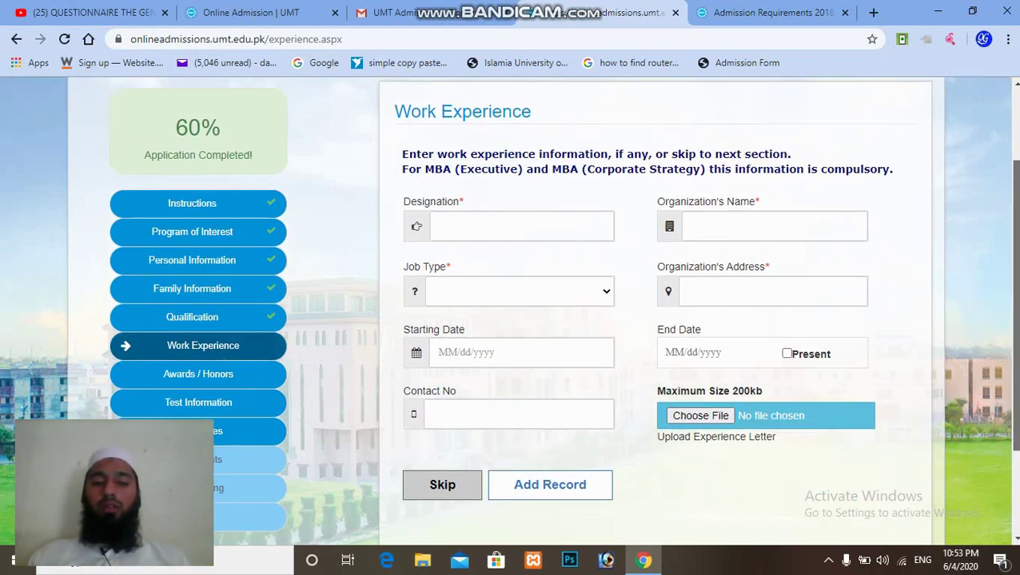
pyautogui.scroll(-1, 1012, 192)
pyautogui.click(428, 447)
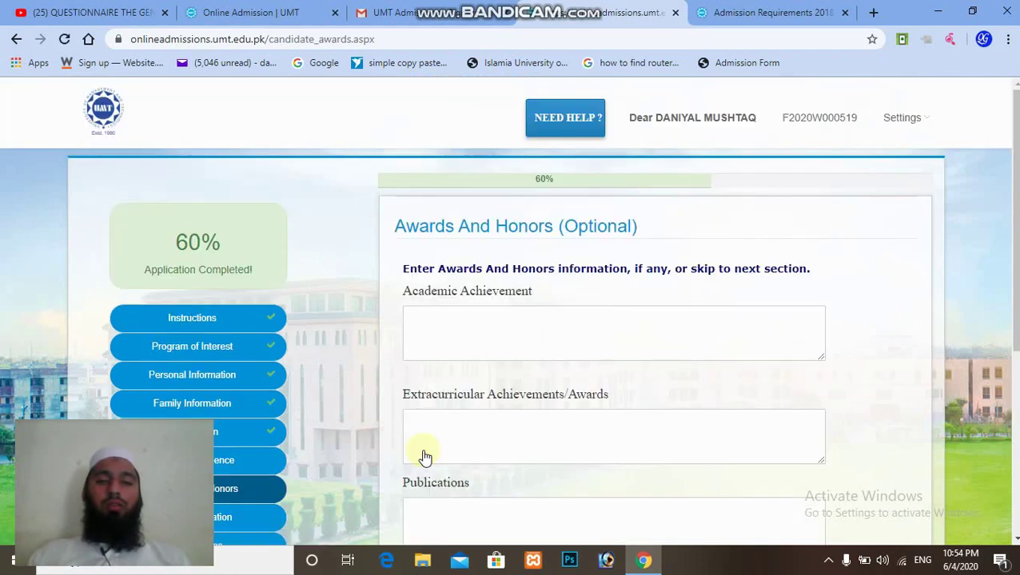
# Skip both the Awards And Honors and the Test Information pages.
pyautogui.scroll(-2, 510, 311)
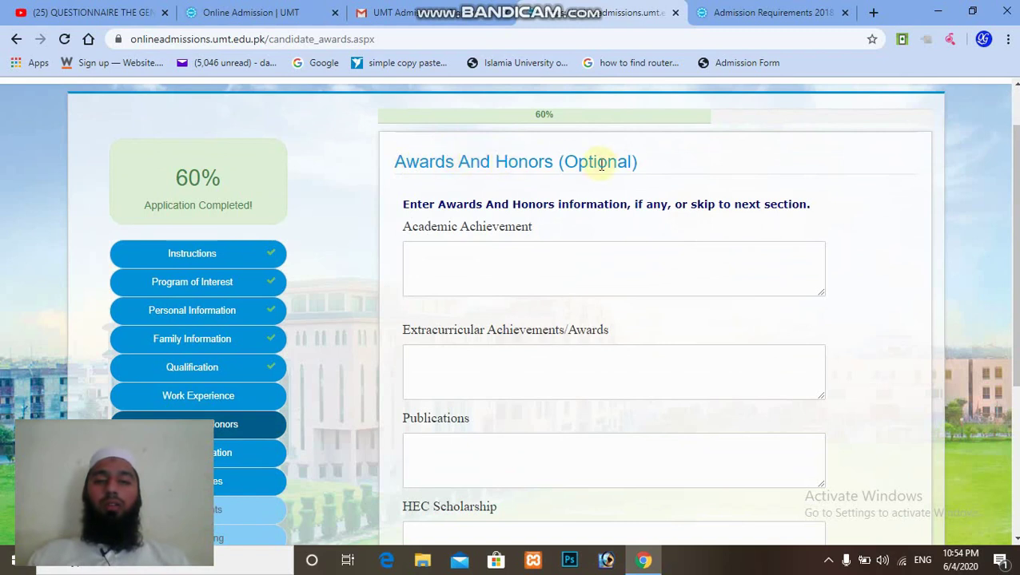
pyautogui.scroll(-1, 1012, 255)
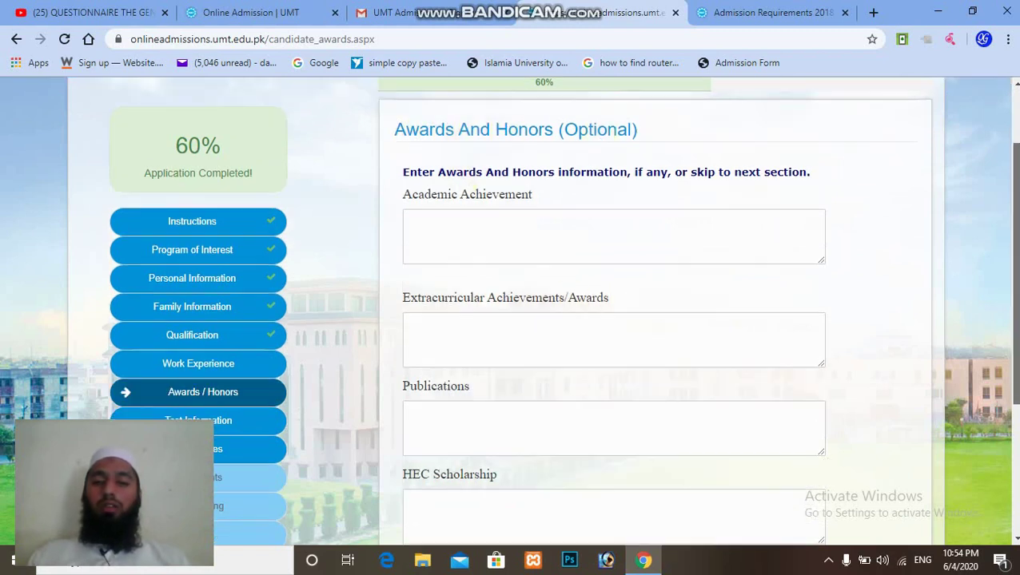
pyautogui.scroll(-3, 1012, 255)
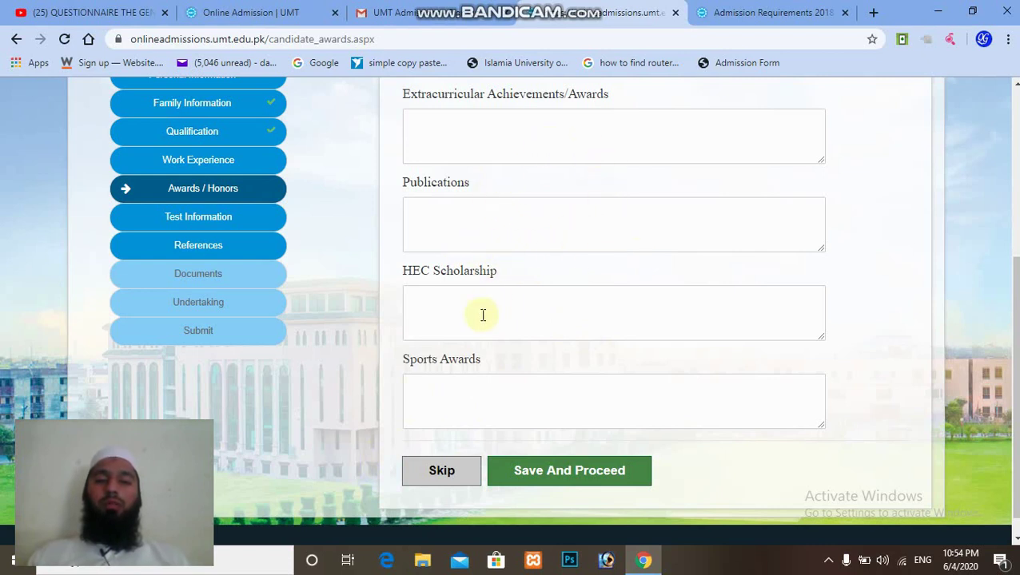
pyautogui.click(439, 476)
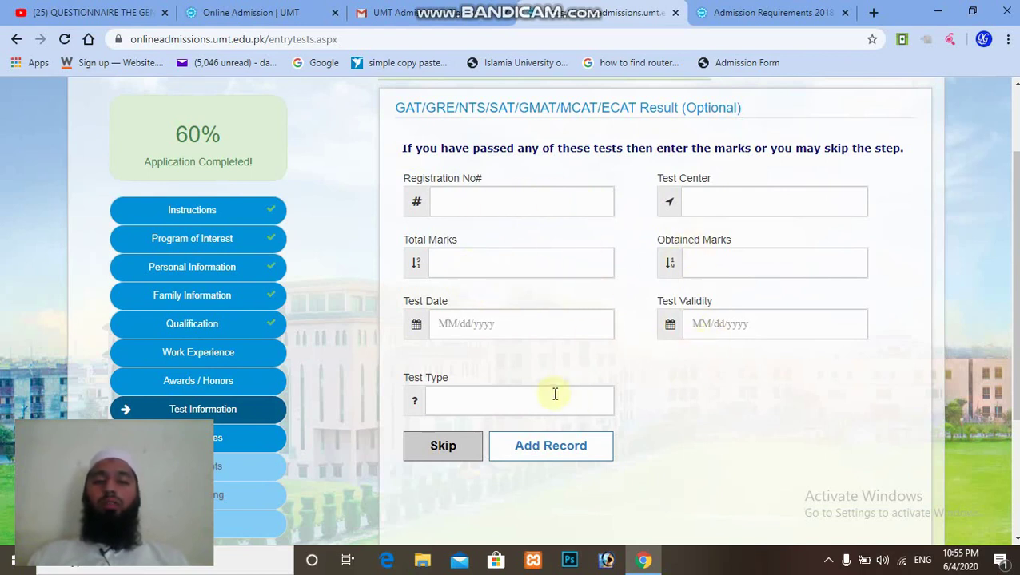
pyautogui.click(427, 457)
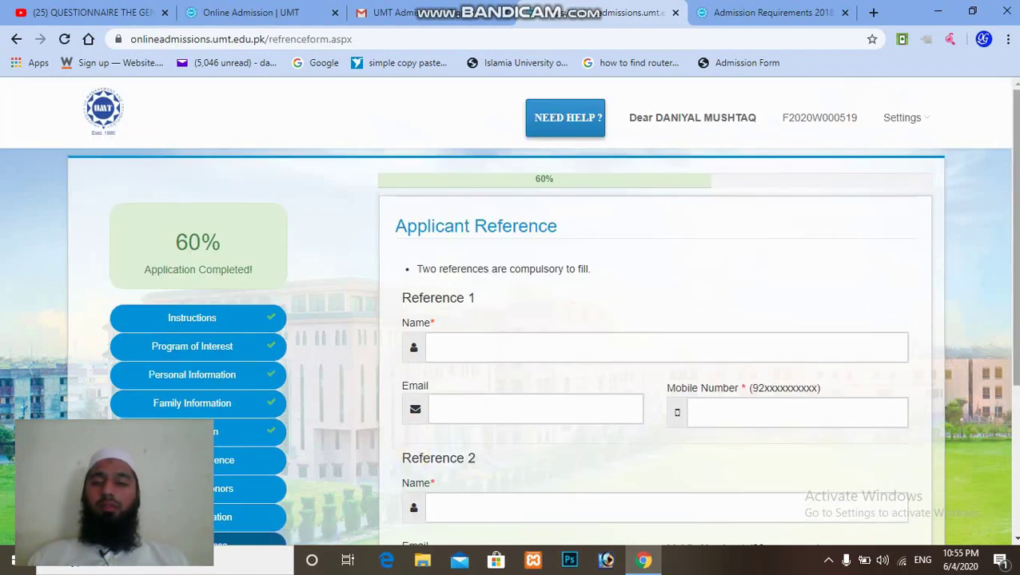
# Save the two references' names, emails and mobile numbers and proceed to Documents.
pyautogui.scroll(-2, 512, 320)
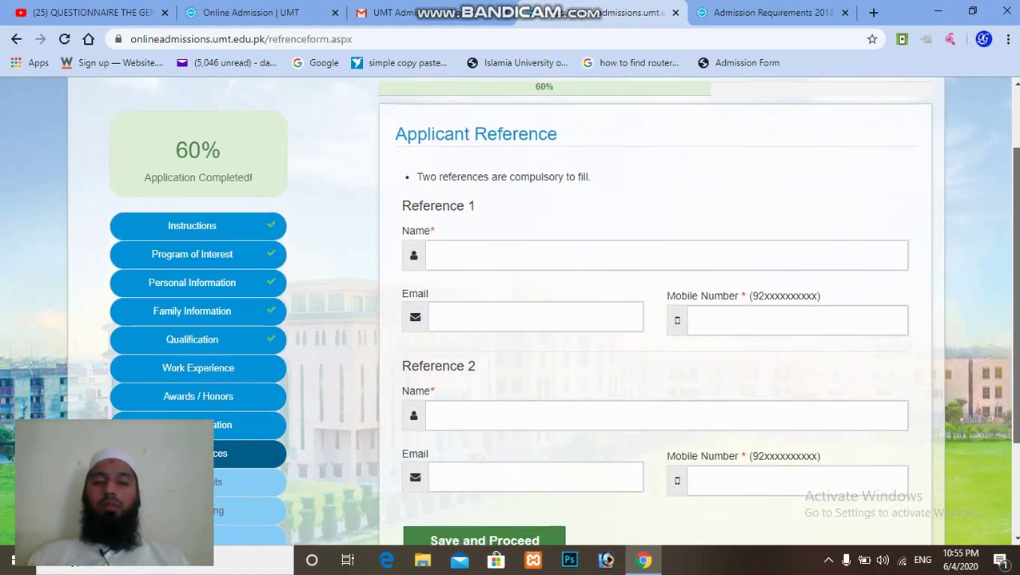
pyautogui.scroll(-1, 512, 320)
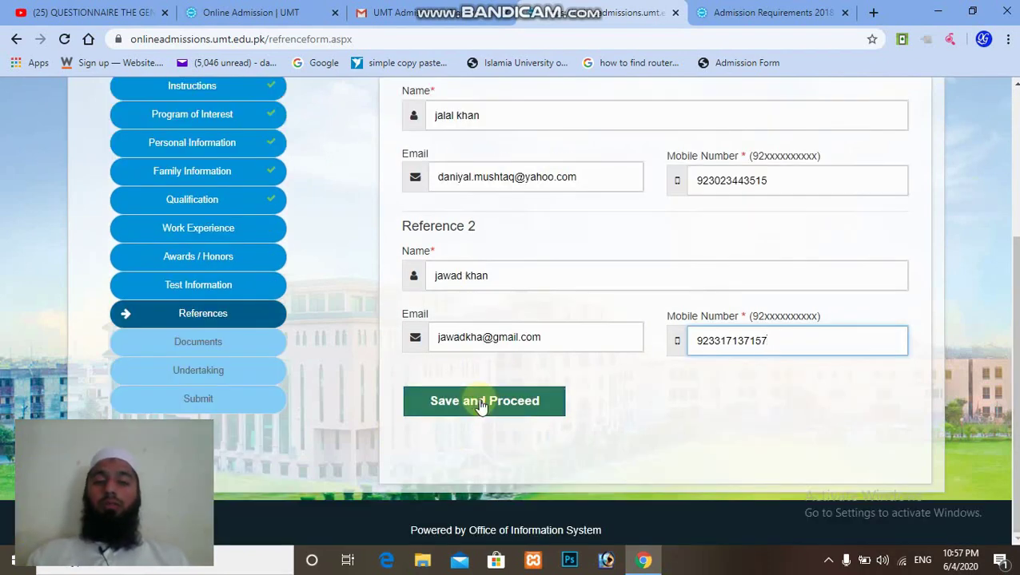
pyautogui.click(485, 406)
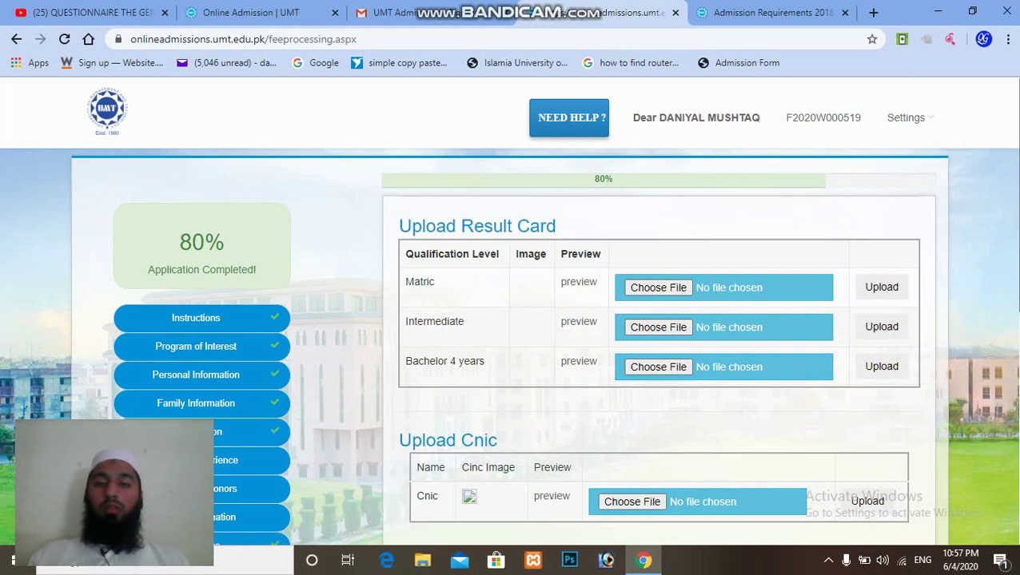
# Print the fee challan voucher for the Rs. 1500 processing fee.
pyautogui.scroll(-1, 973, 238)
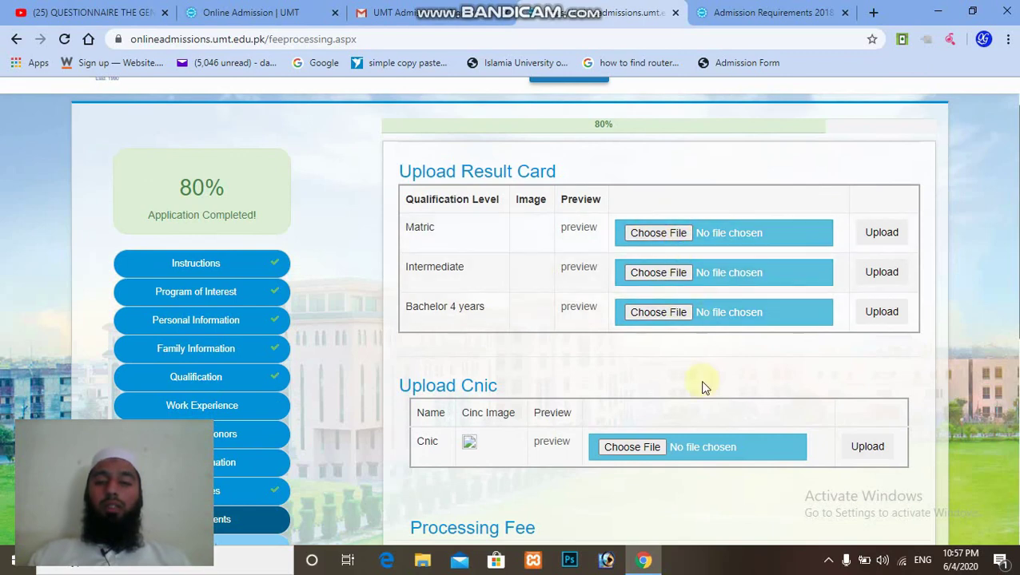
pyautogui.scroll(-3, 511, 320)
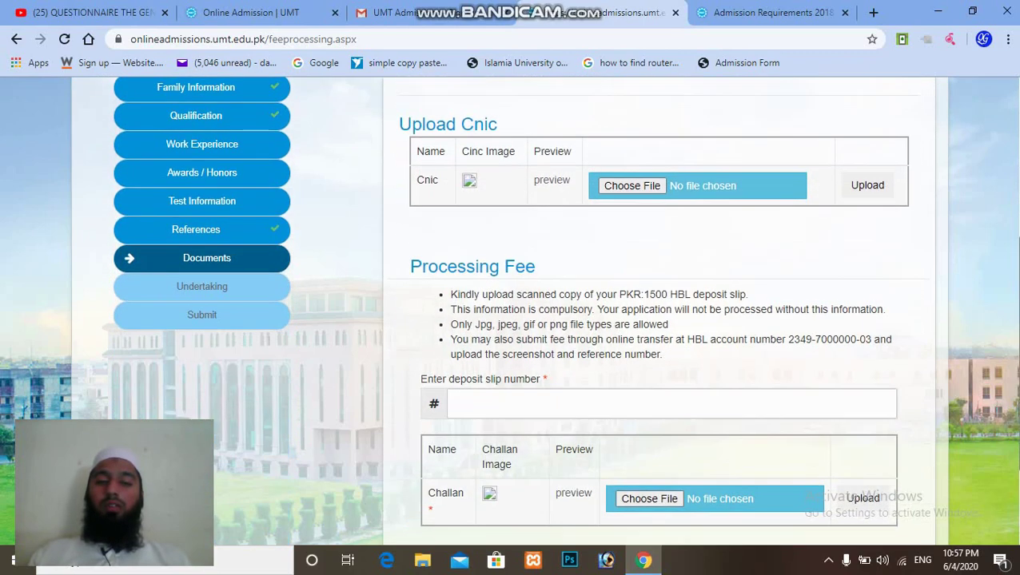
pyautogui.scroll(-1, 512, 320)
pyautogui.scroll(-1, 512, 319)
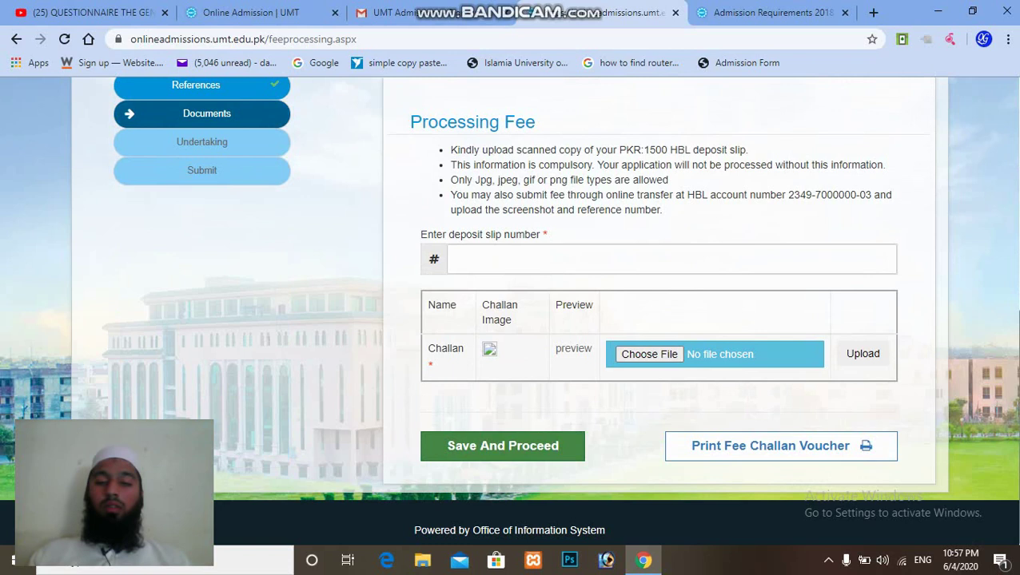
pyautogui.click(830, 448)
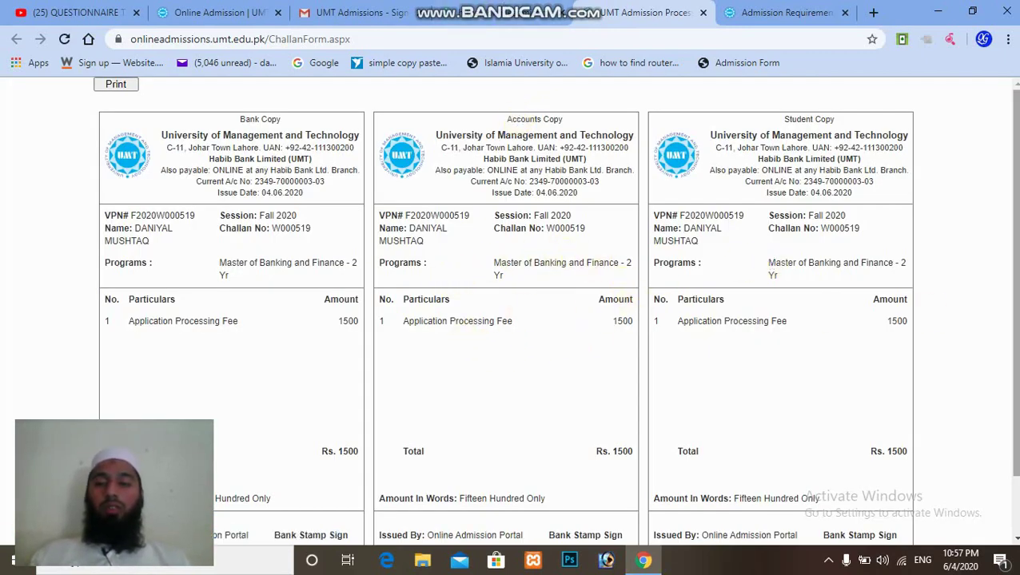
# Check the challan's Bank, Accounts and Student copies, then return to the Documents page.
pyautogui.scroll(-2, 554, 308)
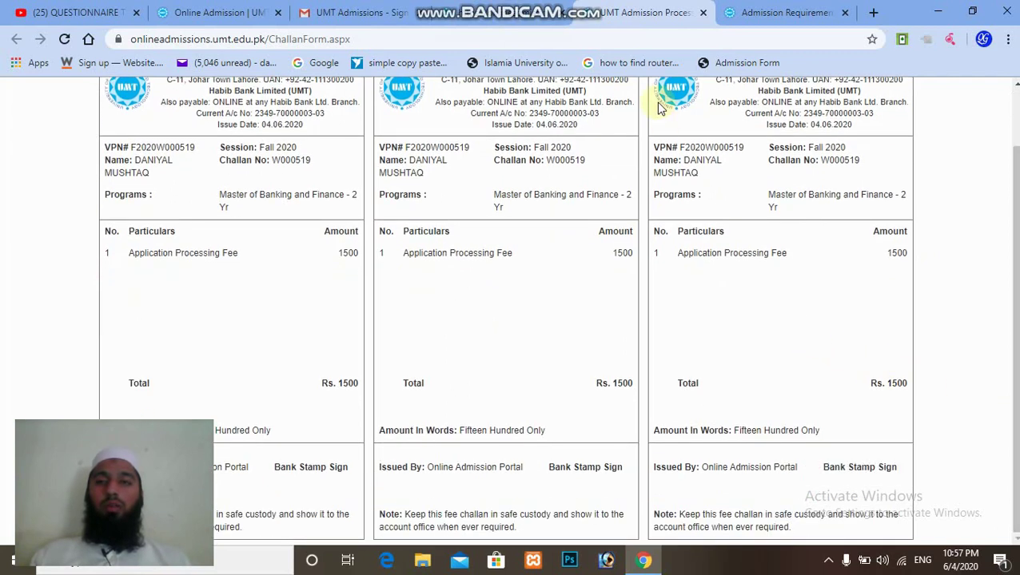
pyautogui.moveTo(459, 4)
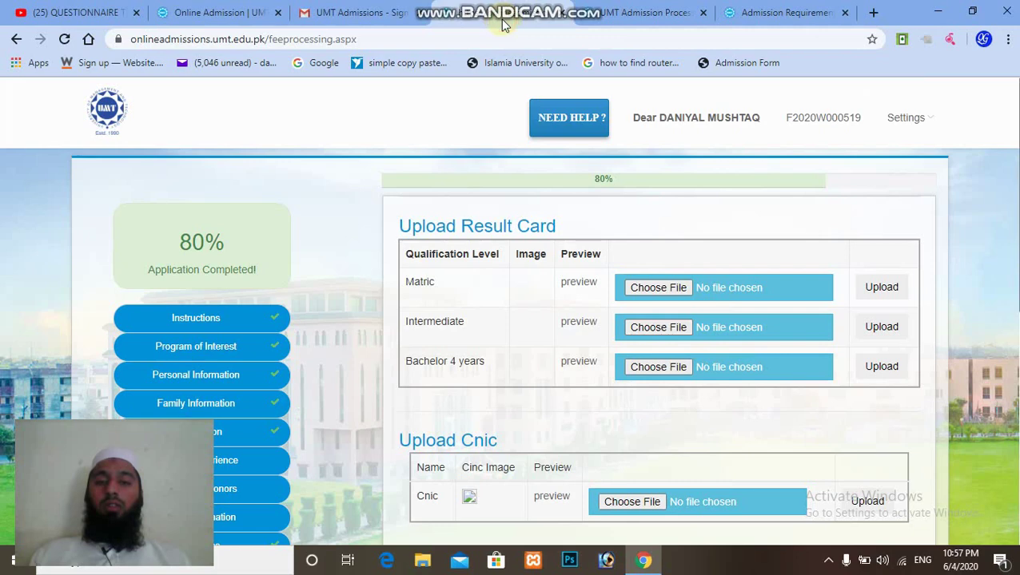
pyautogui.click(639, 12)
# Try saving the Documents page twice; it is refused with 'Voucher Number required' for the empty deposit slip.
pyautogui.scroll(-5, 655, 320)
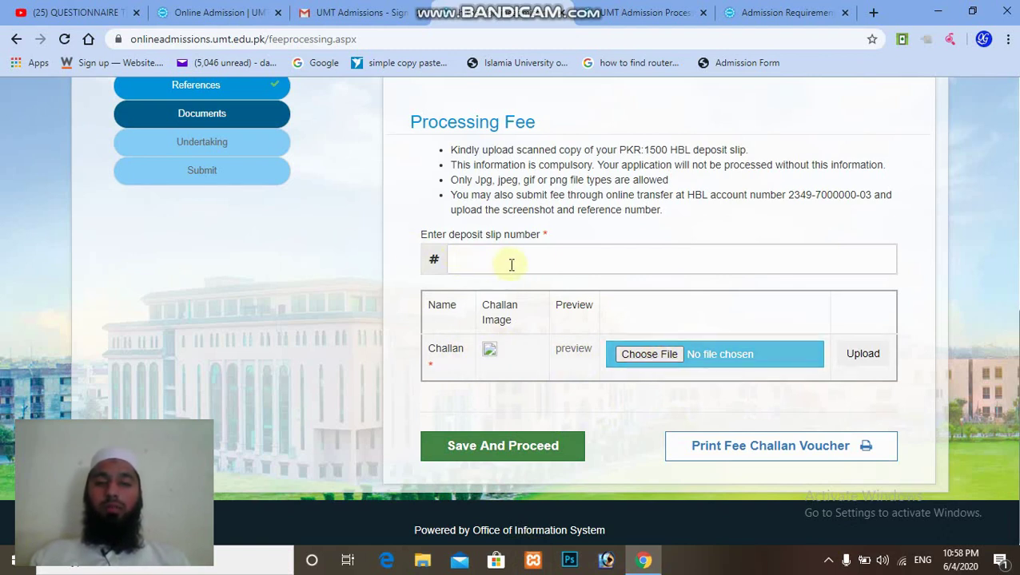
pyautogui.click(537, 458)
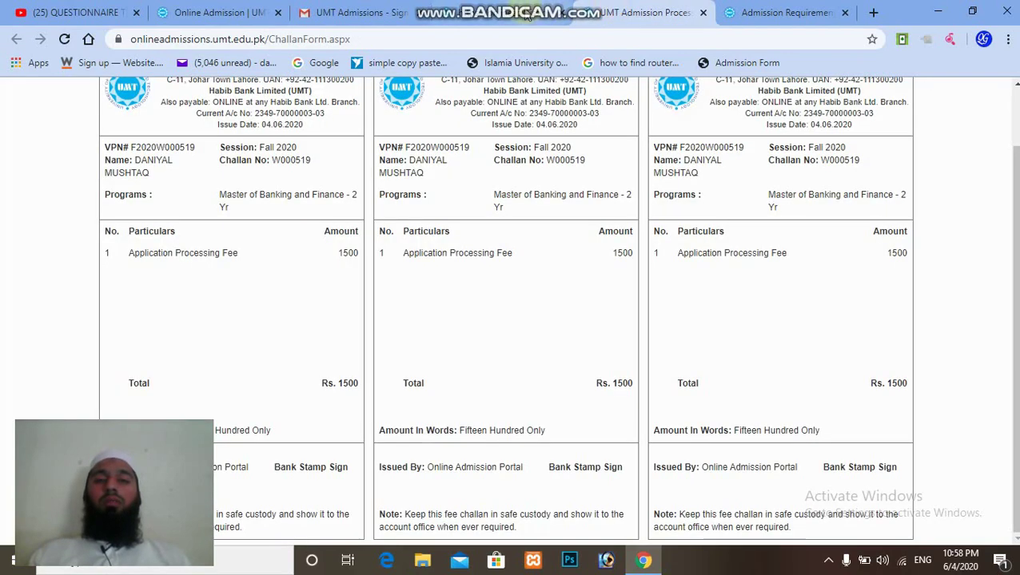
pyautogui.click(527, 15)
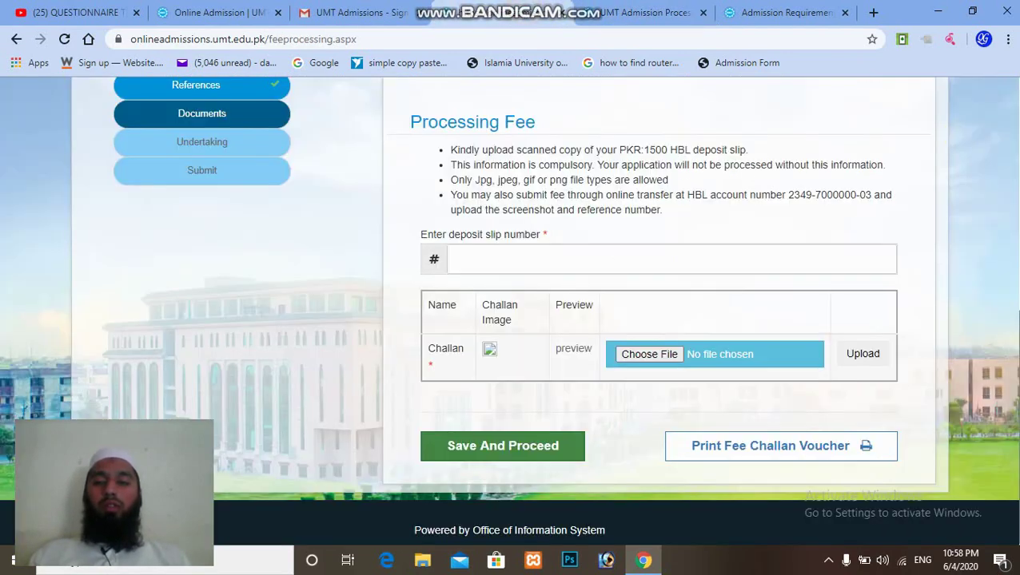
pyautogui.scroll(6, 510, 312)
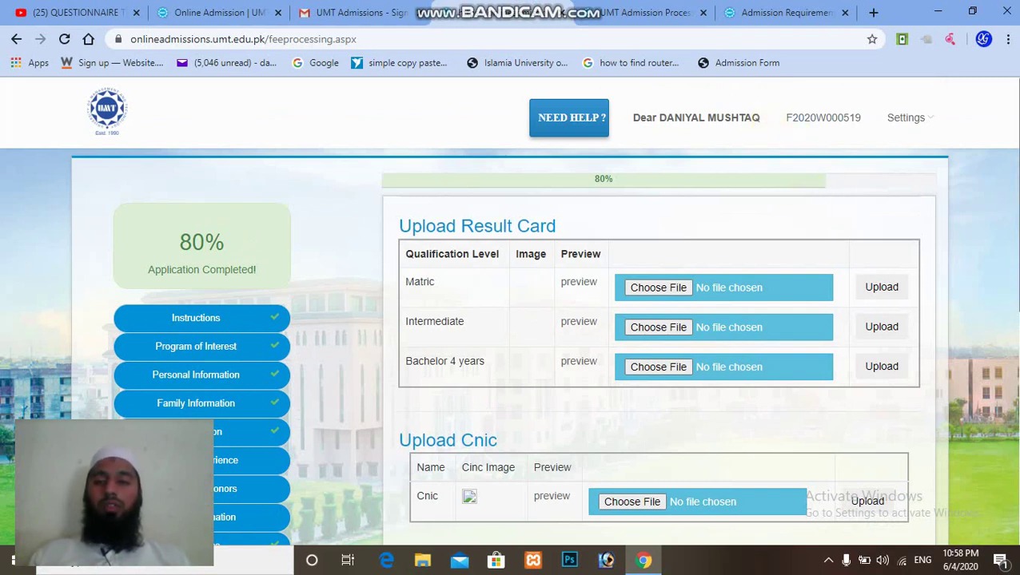
pyautogui.scroll(-2, 711, 258)
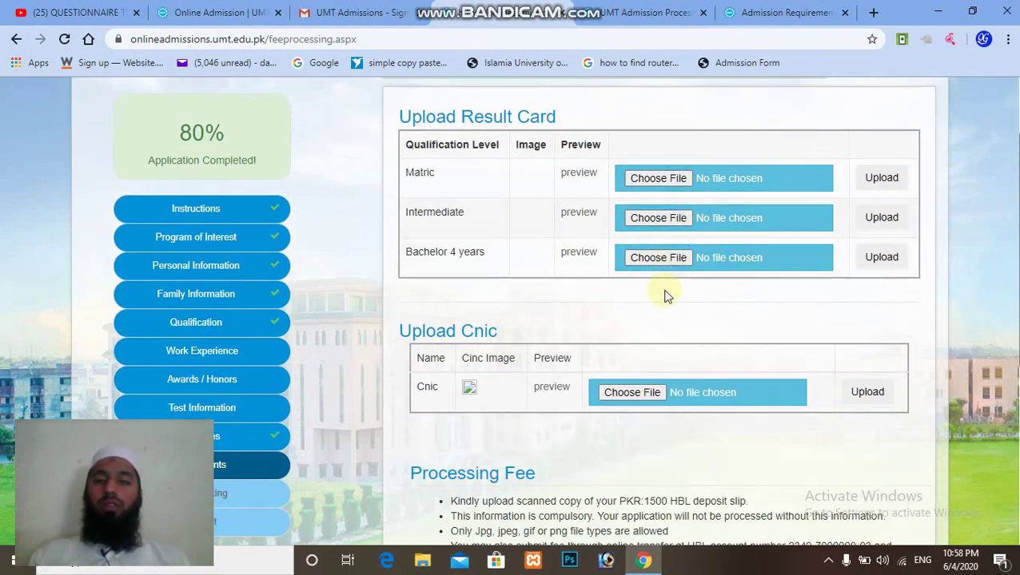
pyautogui.scroll(-6, 671, 336)
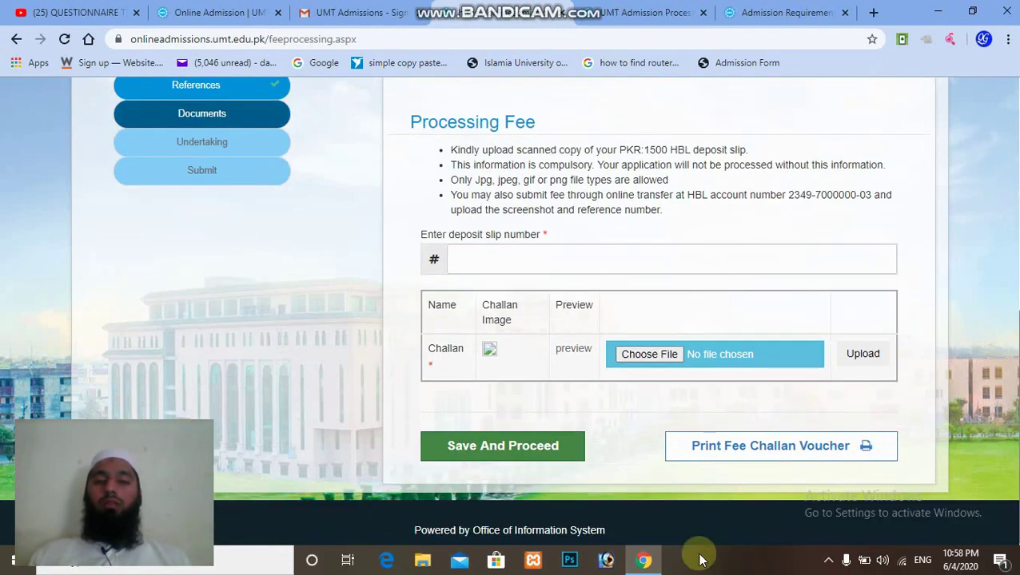
pyautogui.click(535, 456)
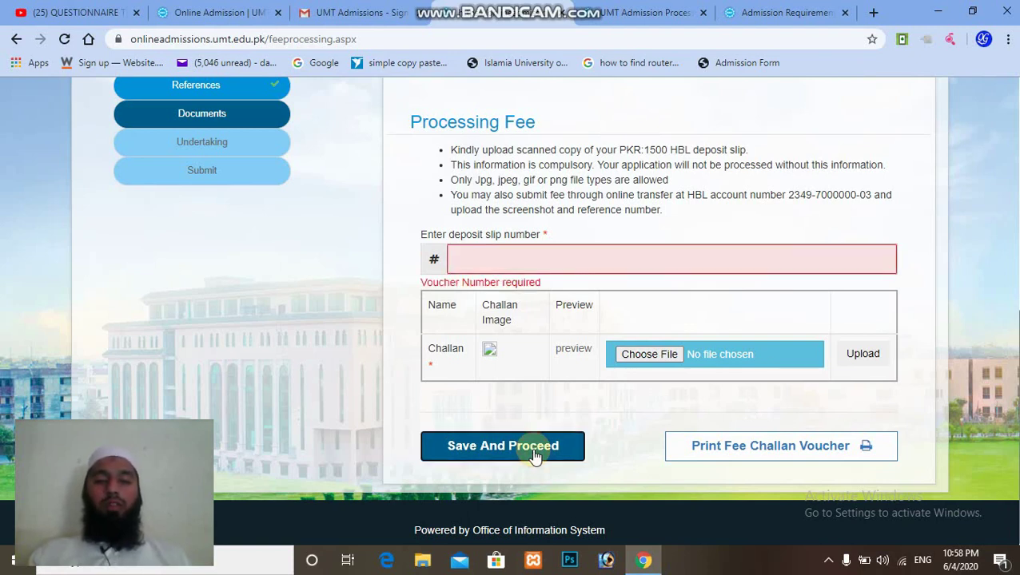